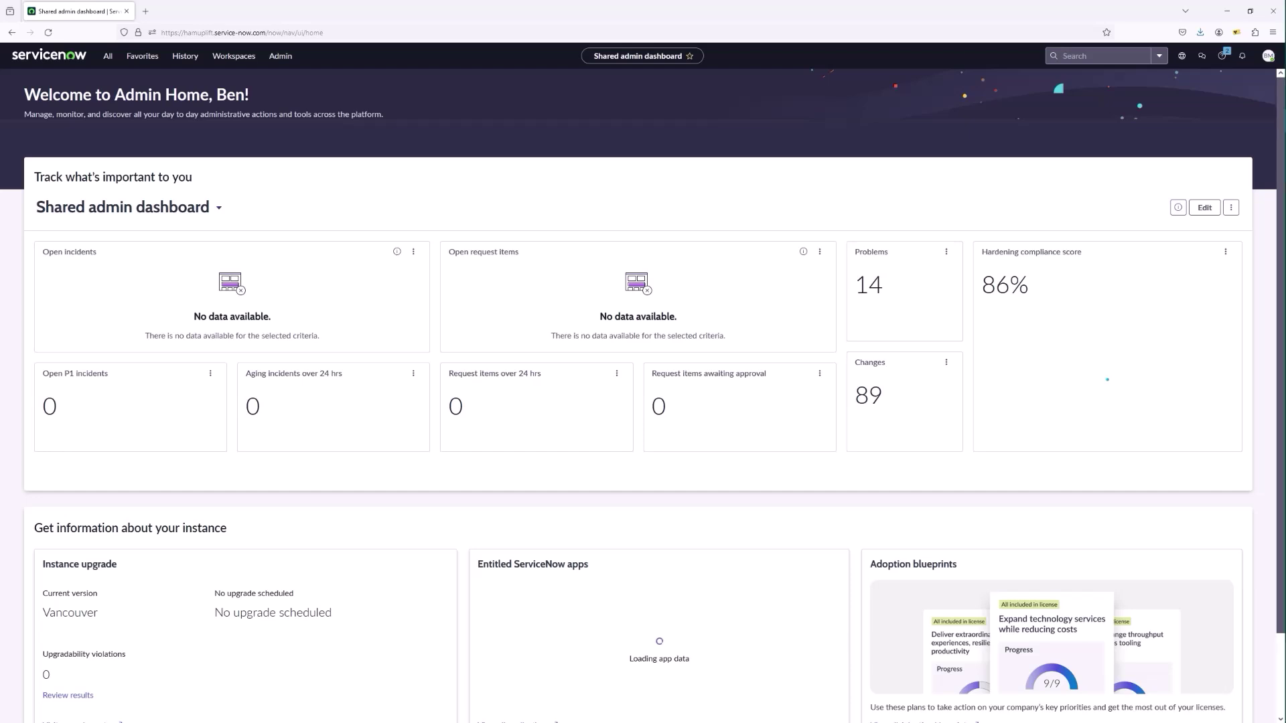
# - Find Normalization Data Services with the 'norm' filter and begin its Guided Setup
pyautogui.click(108, 56)
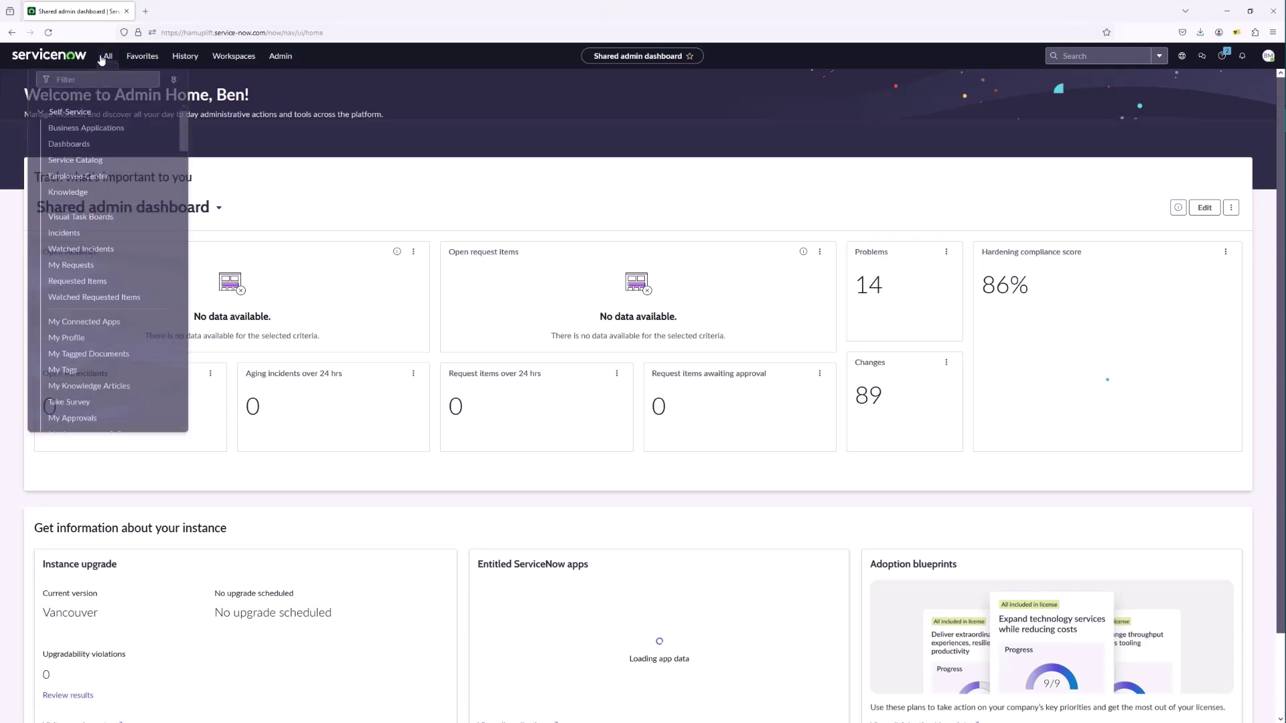
pyautogui.write('norm')
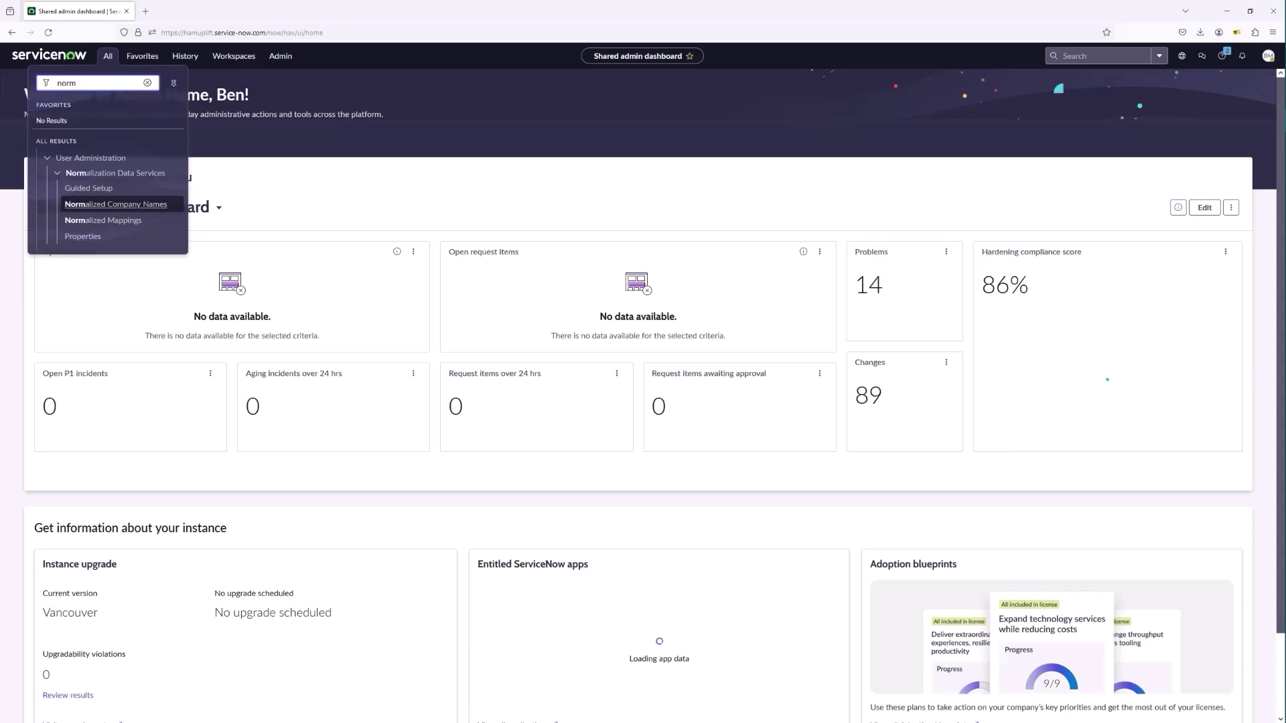
pyautogui.click(83, 192)
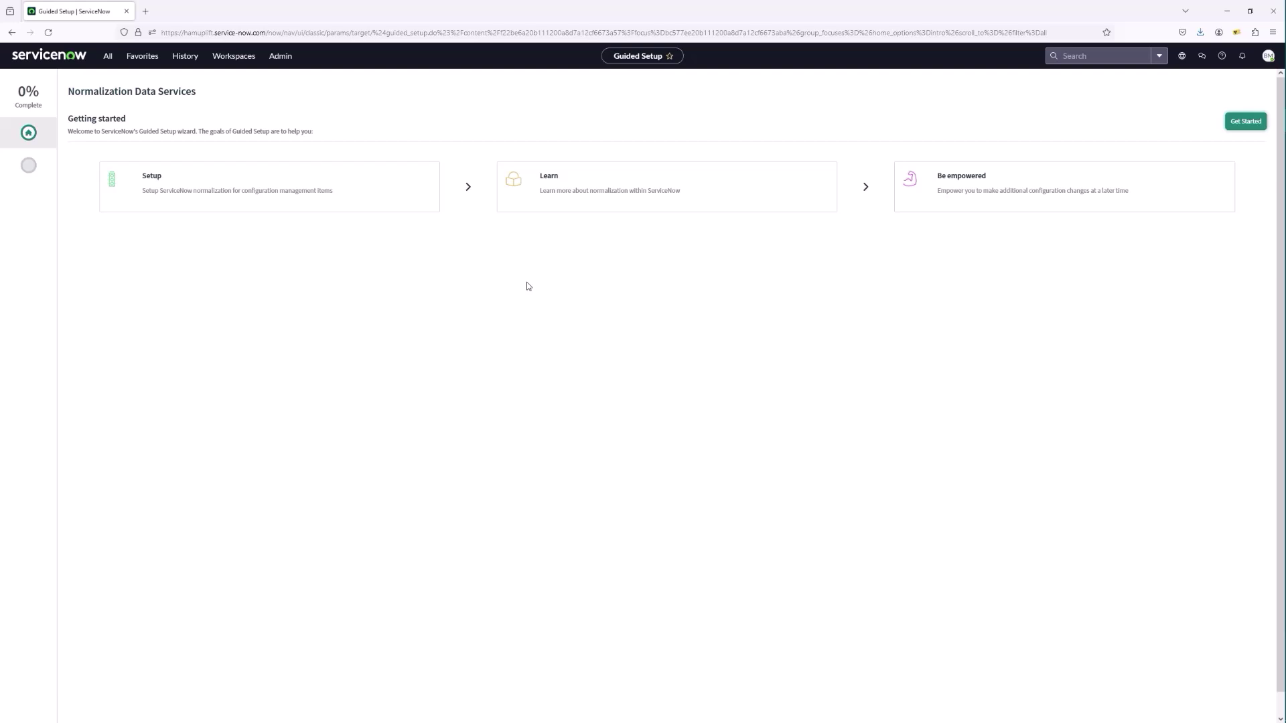
pyautogui.click(1239, 129)
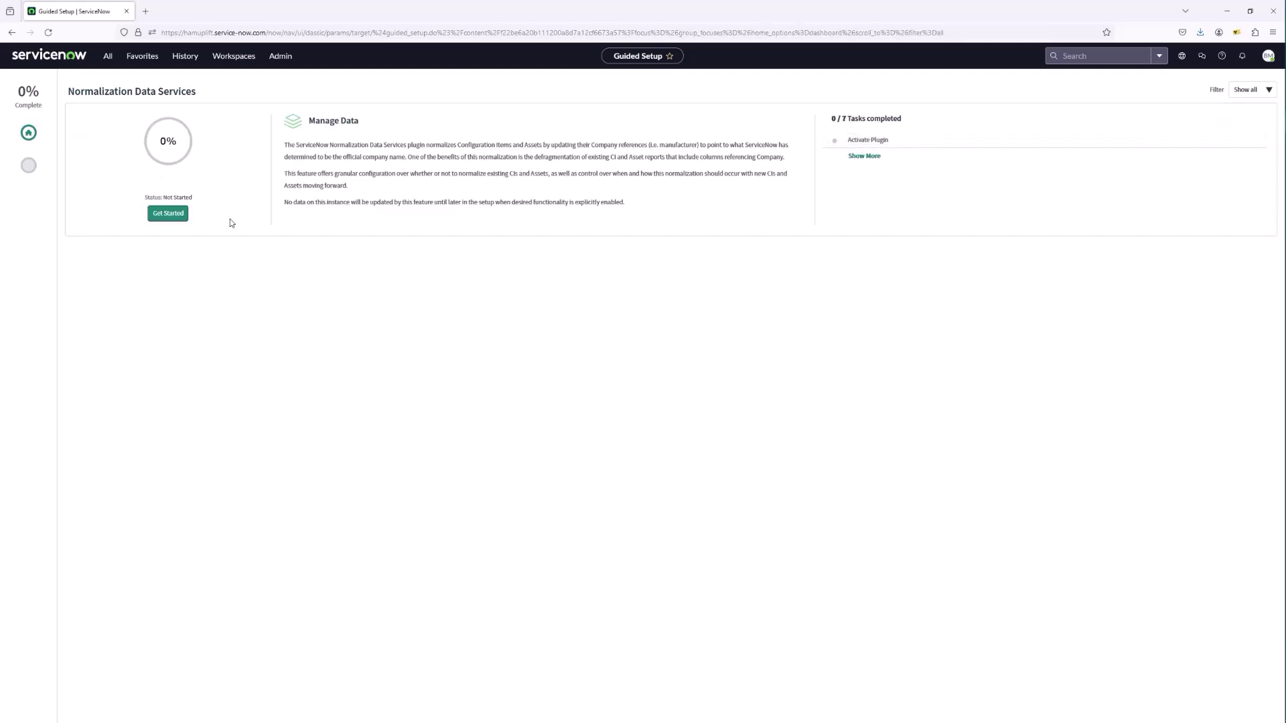
# - Confirm the Normalization Data Services Client plugin is already Active, then return to the Manage Data tasks
pyautogui.click(166, 214)
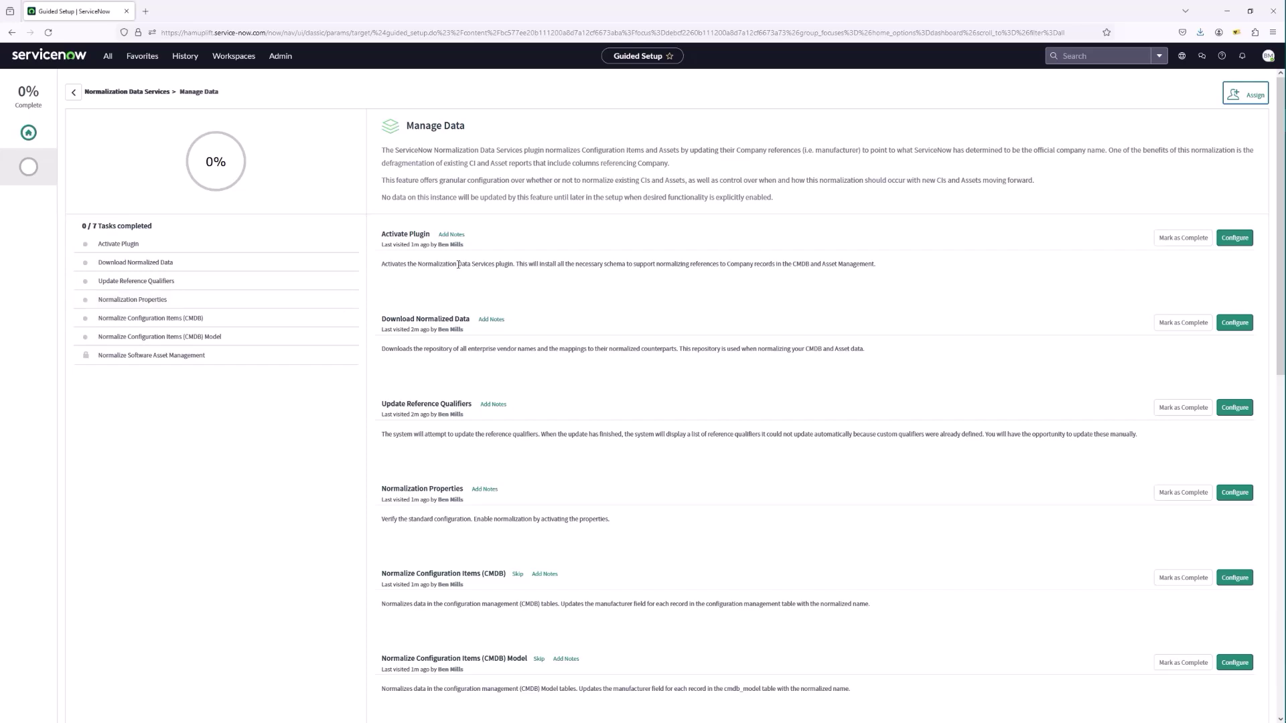
pyautogui.click(1243, 241)
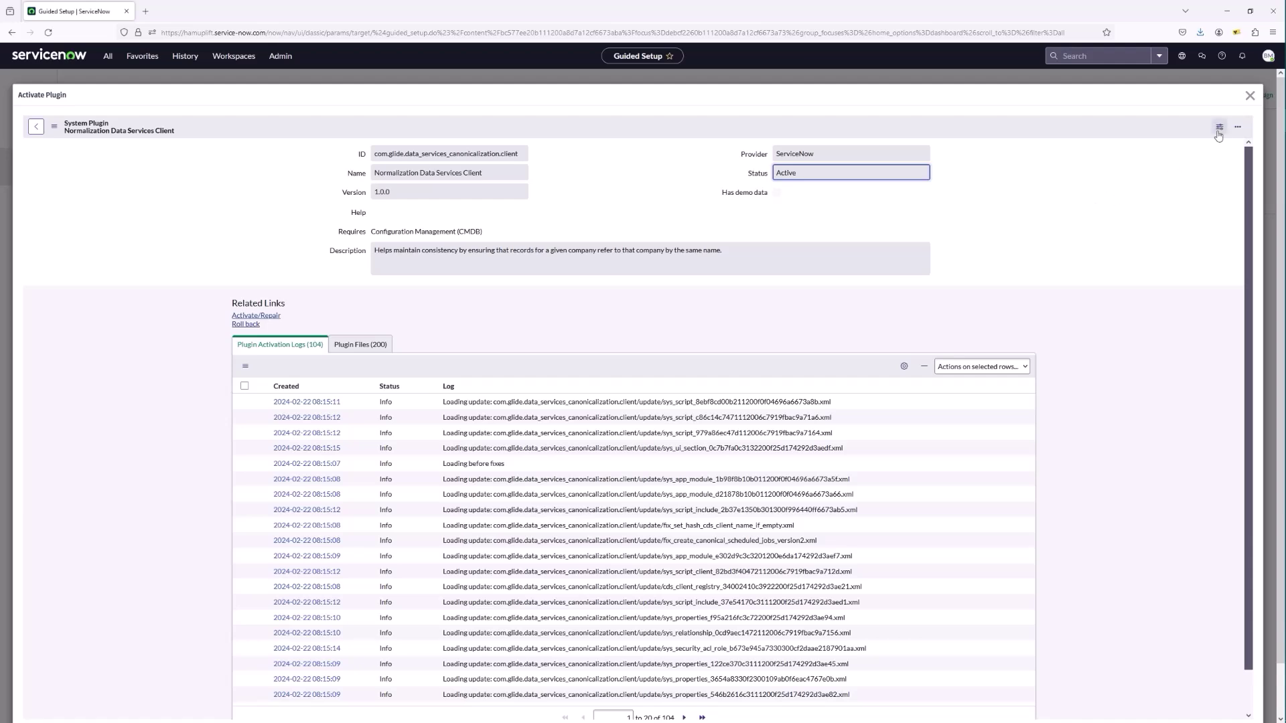
pyautogui.click(1246, 102)
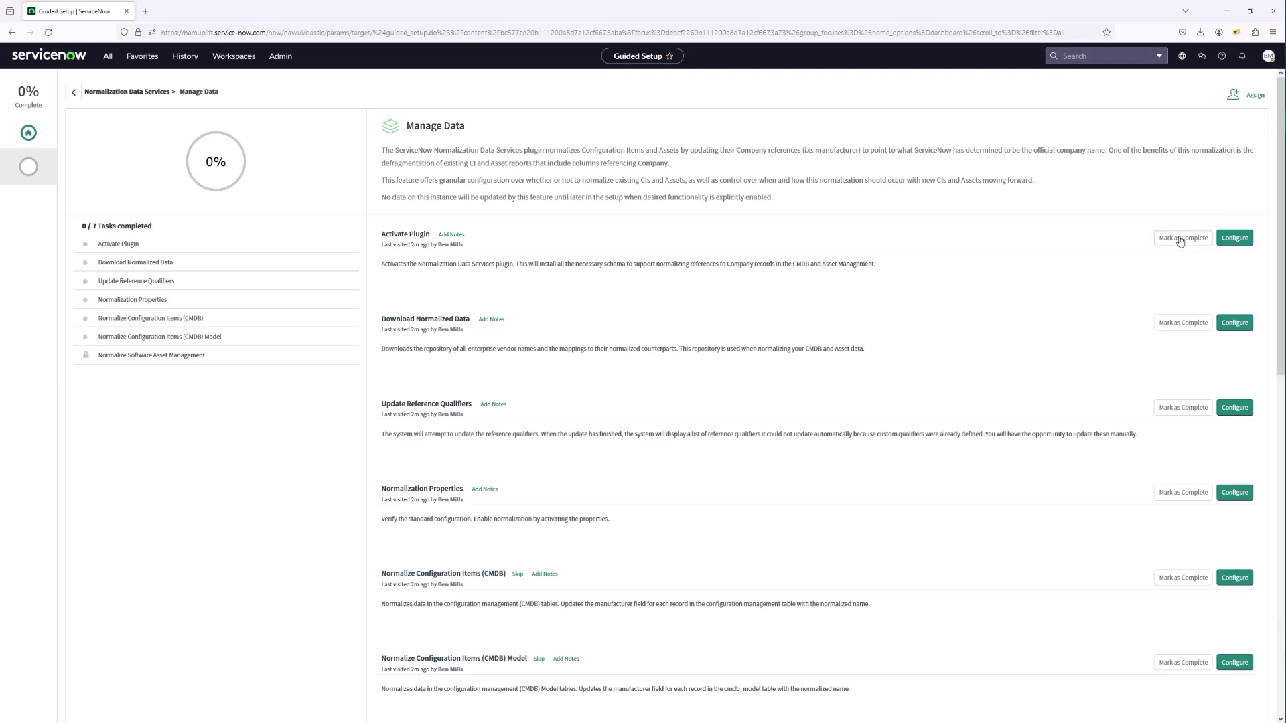
# - Mark Activate Plugin complete and download the normalized manufacturer names
pyautogui.click(1180, 239)
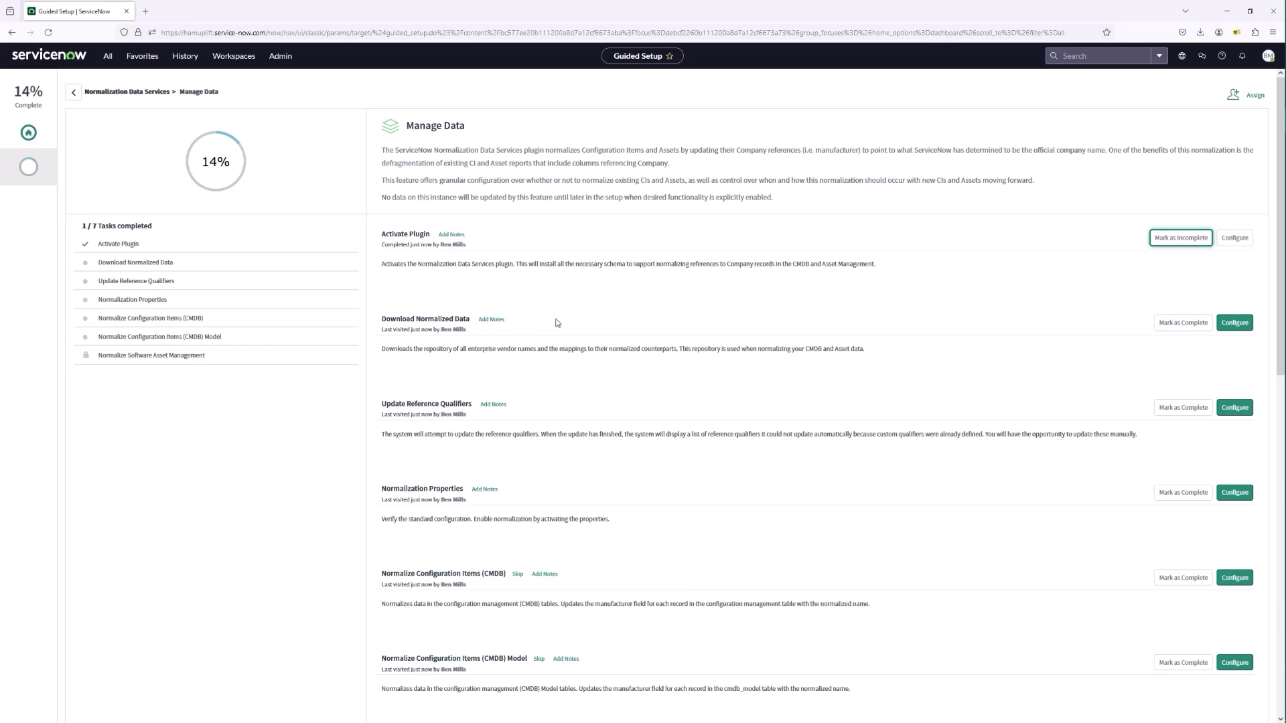
pyautogui.click(1232, 322)
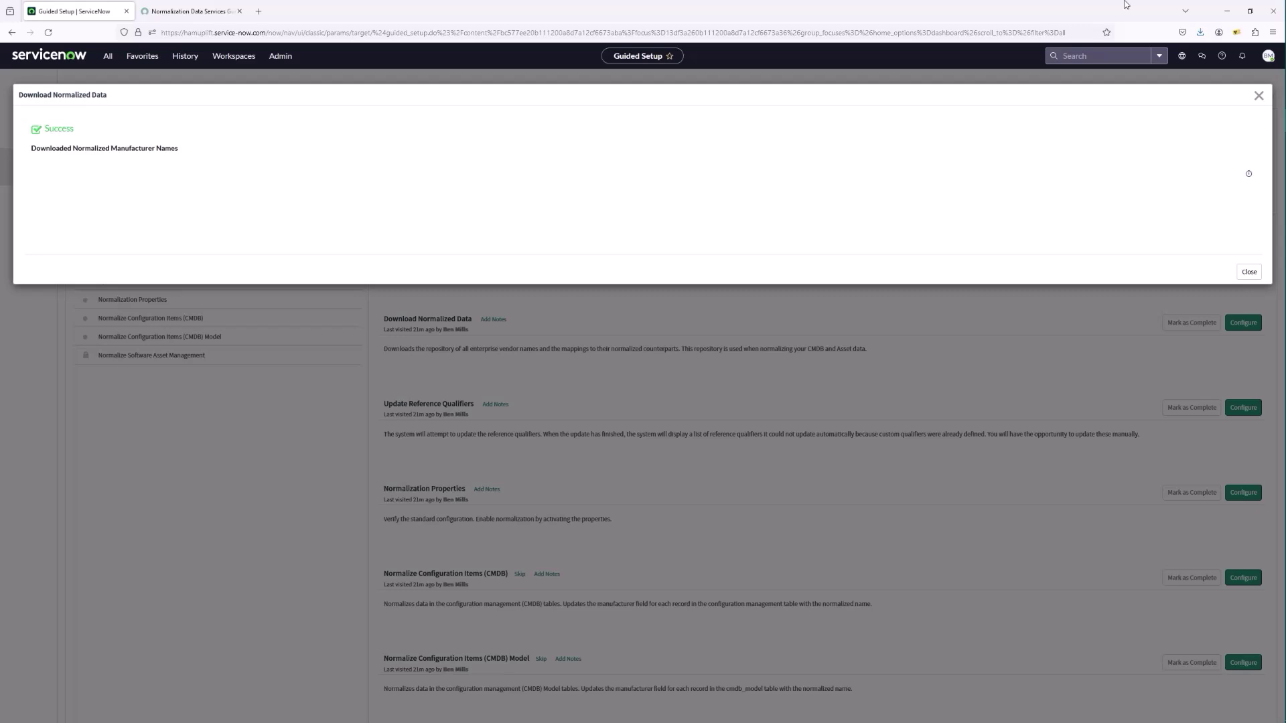
pyautogui.click(1247, 272)
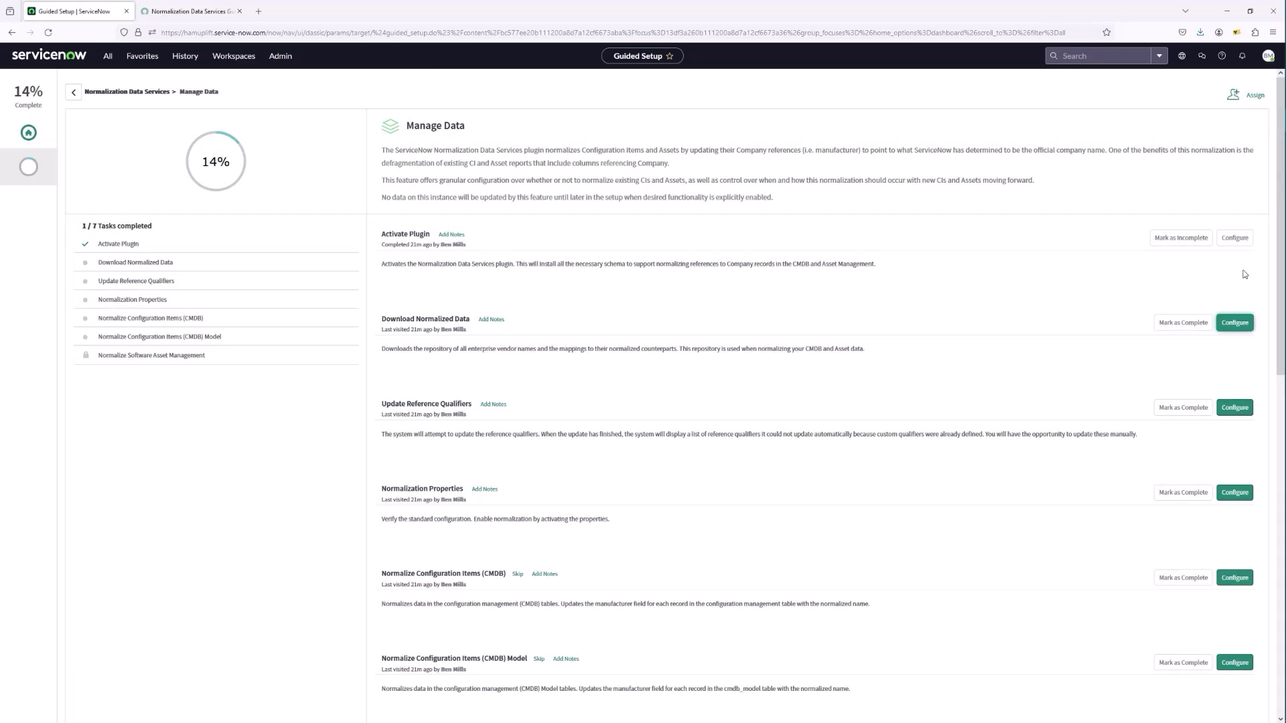
# - Complete Download Normalized Data and bring up Update Reference Qualifiers listing 2,243 Company fields
pyautogui.click(1171, 325)
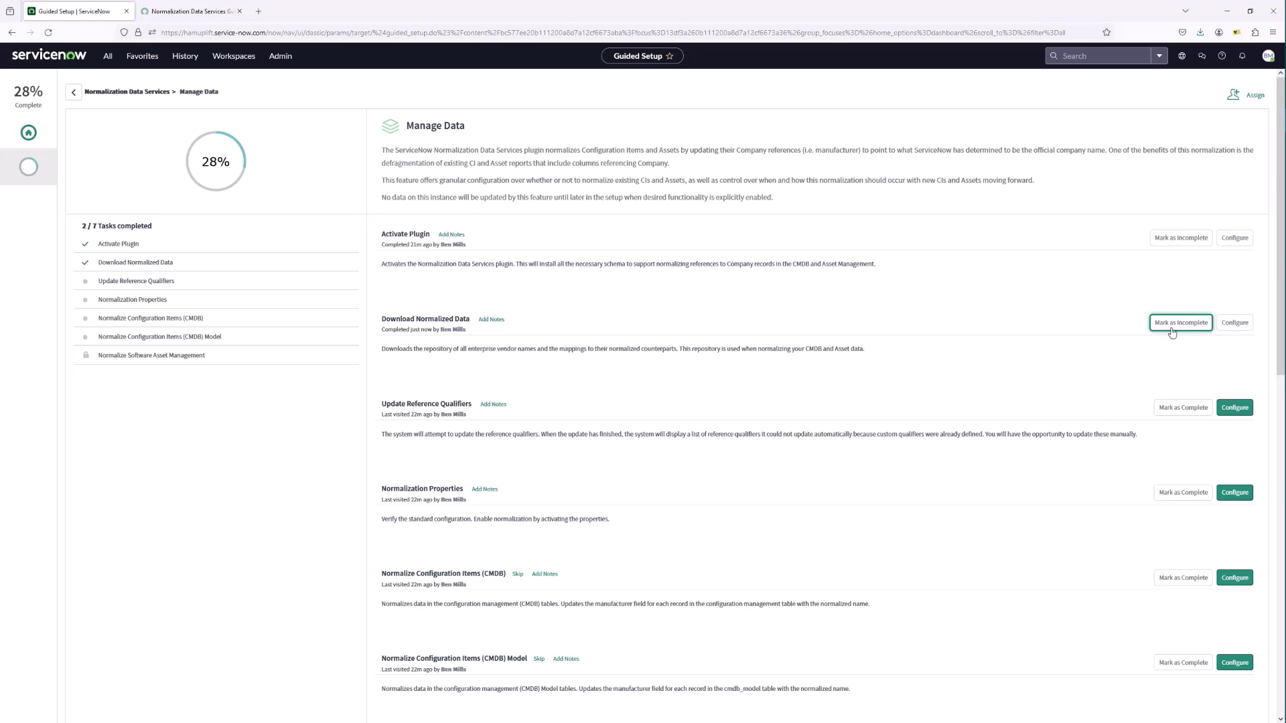
pyautogui.click(1235, 410)
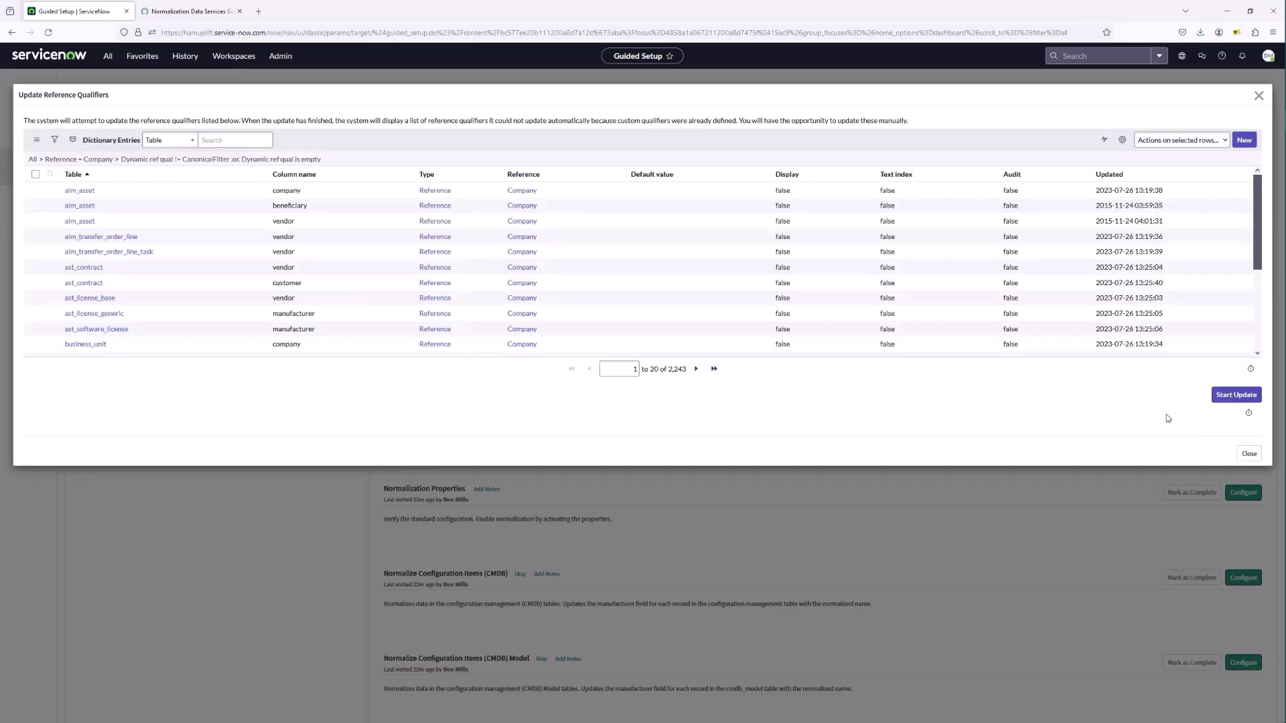
# - Run Start Update and open the skipped alm_asset Vendor qualifier among 1,435 skipped fields
pyautogui.click(1220, 396)
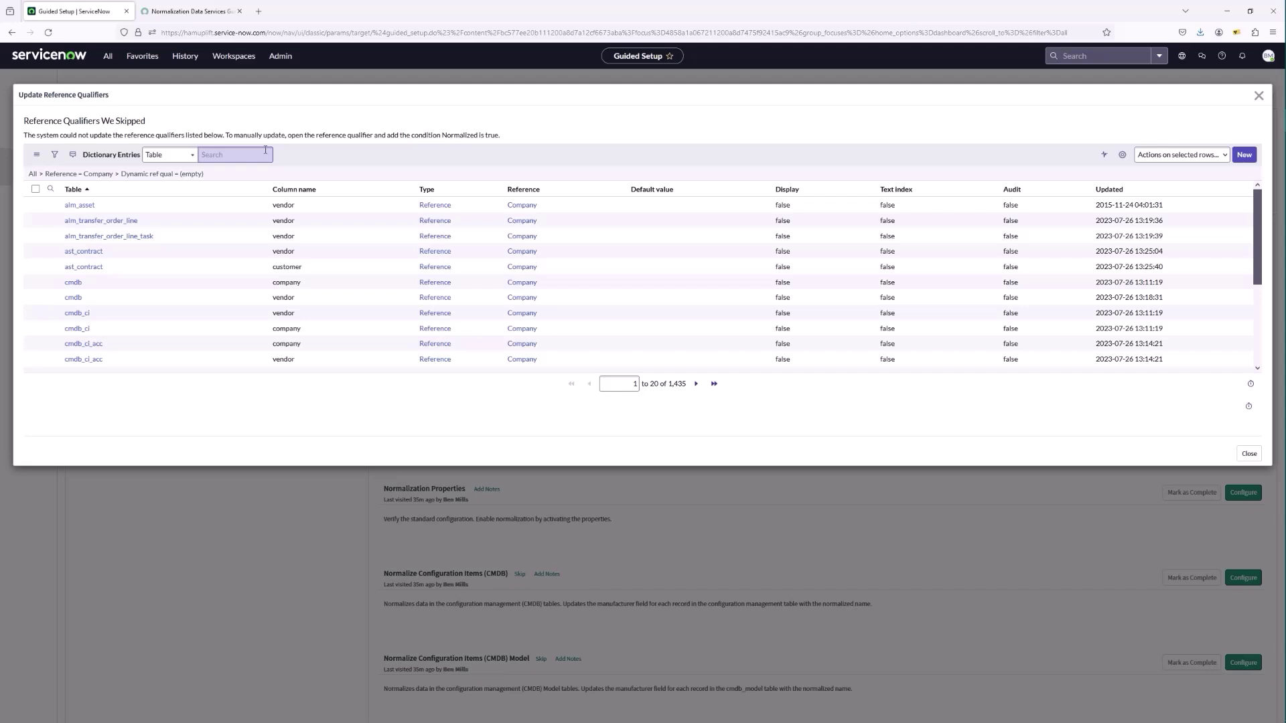
pyautogui.click(87, 207)
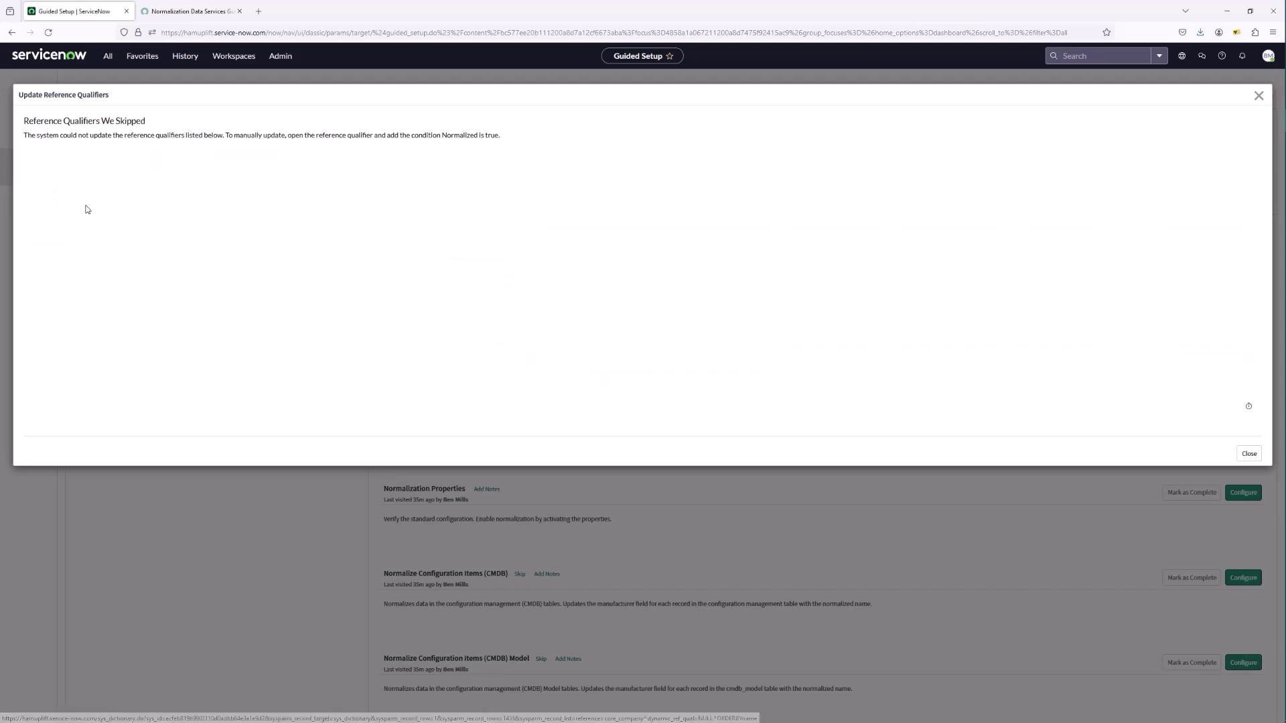
# - Add an AND 'Normalized is true' condition to the alm_asset Vendor qualifier, then close the dialog
pyautogui.scroll(-4, 312, 260)
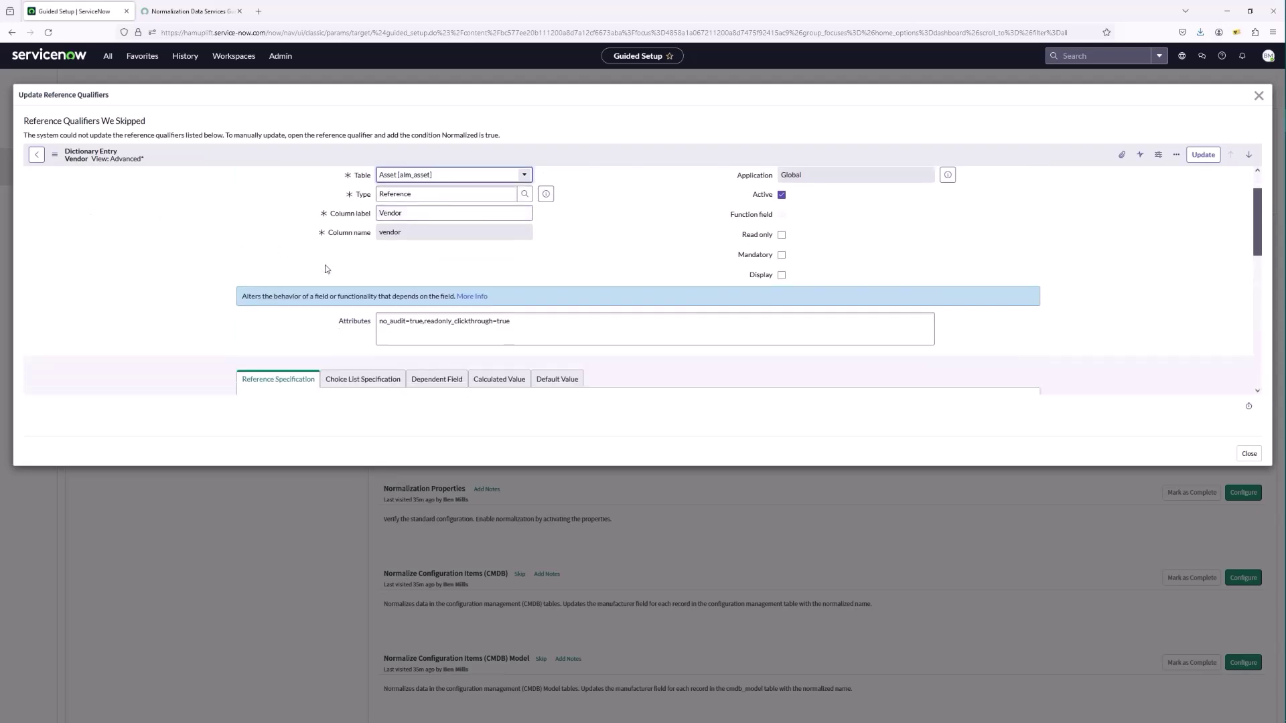
pyautogui.scroll(-1, 325, 268)
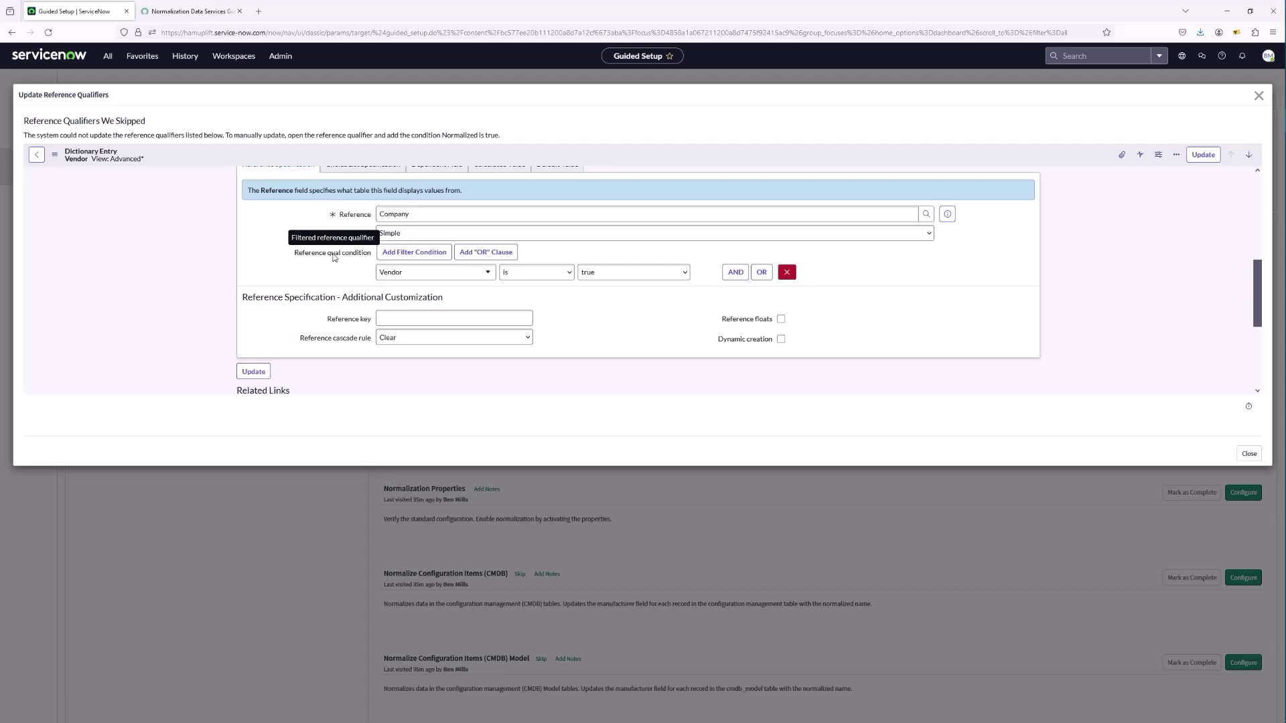
pyautogui.click(735, 272)
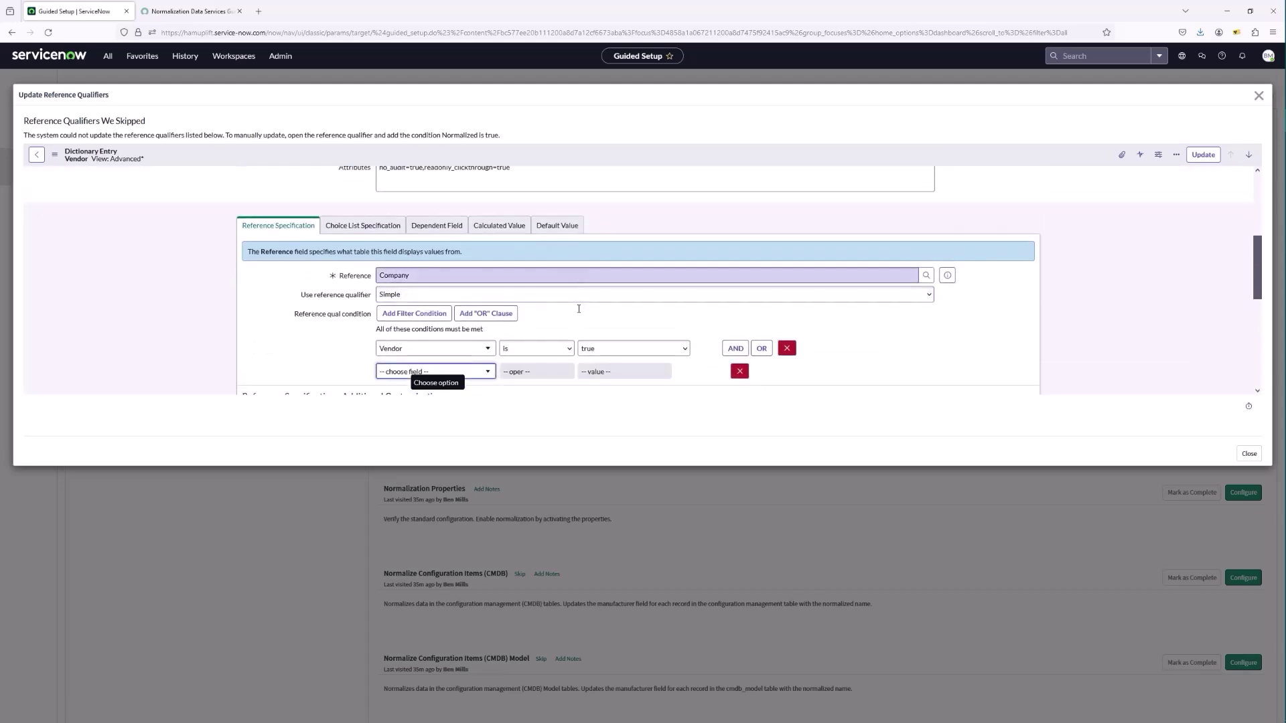
pyautogui.scroll(-1, 579, 309)
pyautogui.click(447, 301)
pyautogui.write('nor')
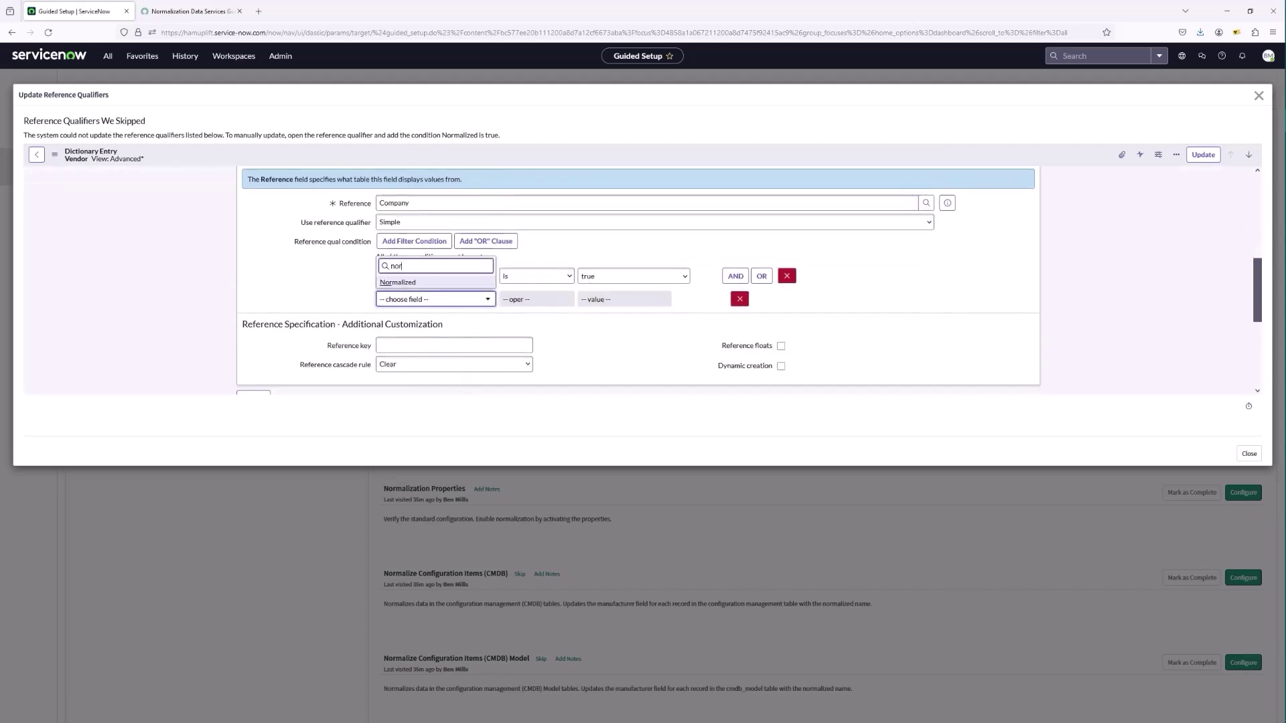
pyautogui.click(398, 281)
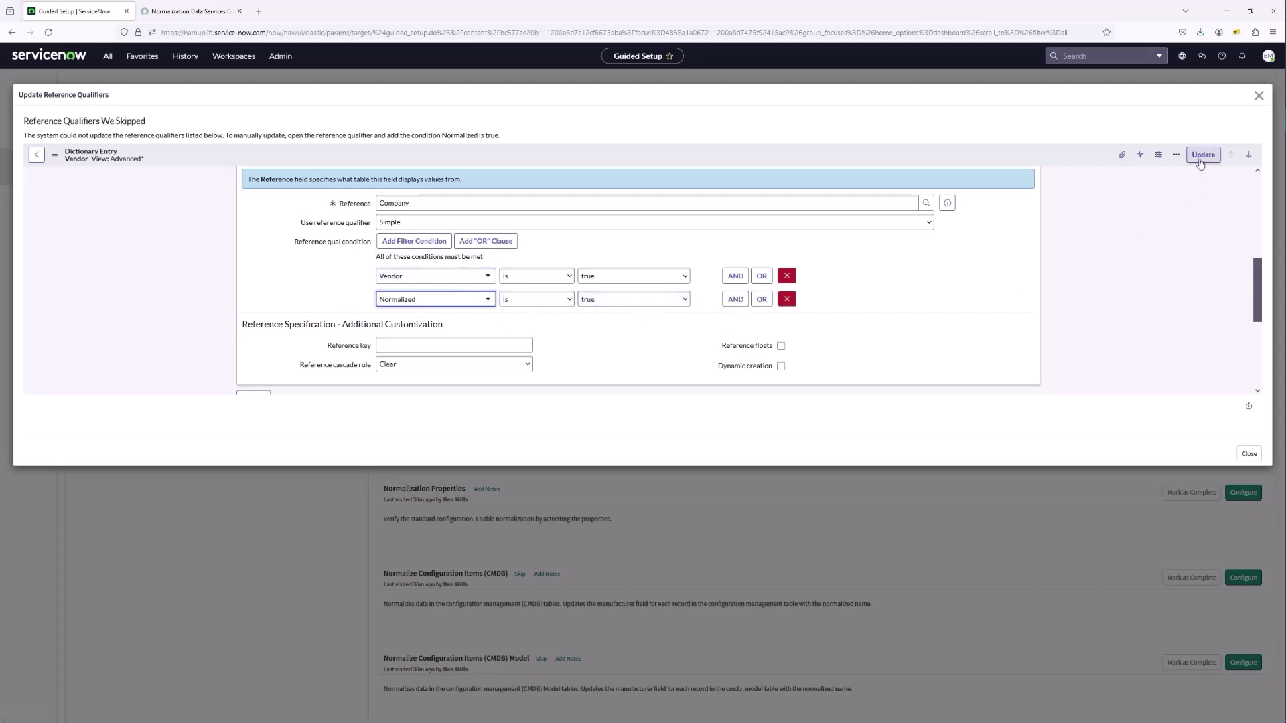
pyautogui.click(1257, 95)
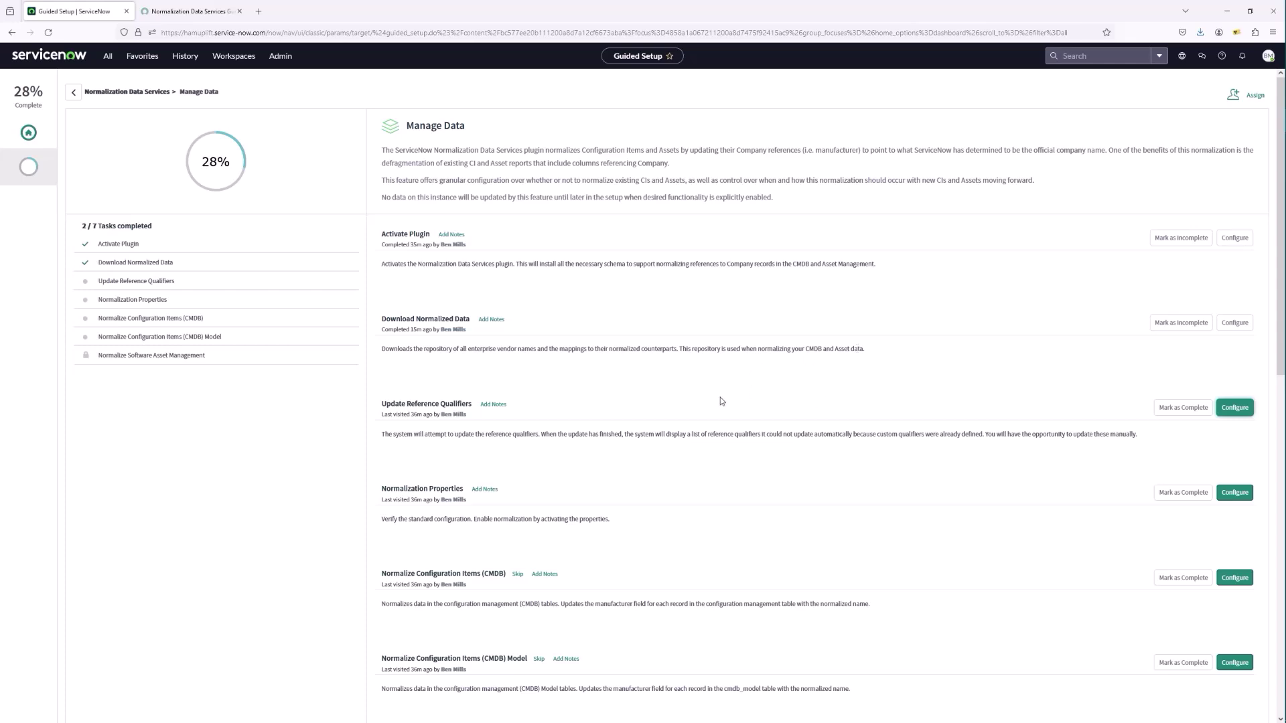
# - Mark Update Reference Qualifiers complete (3 / 7) and bring up the five Normalization Properties
pyautogui.click(1181, 408)
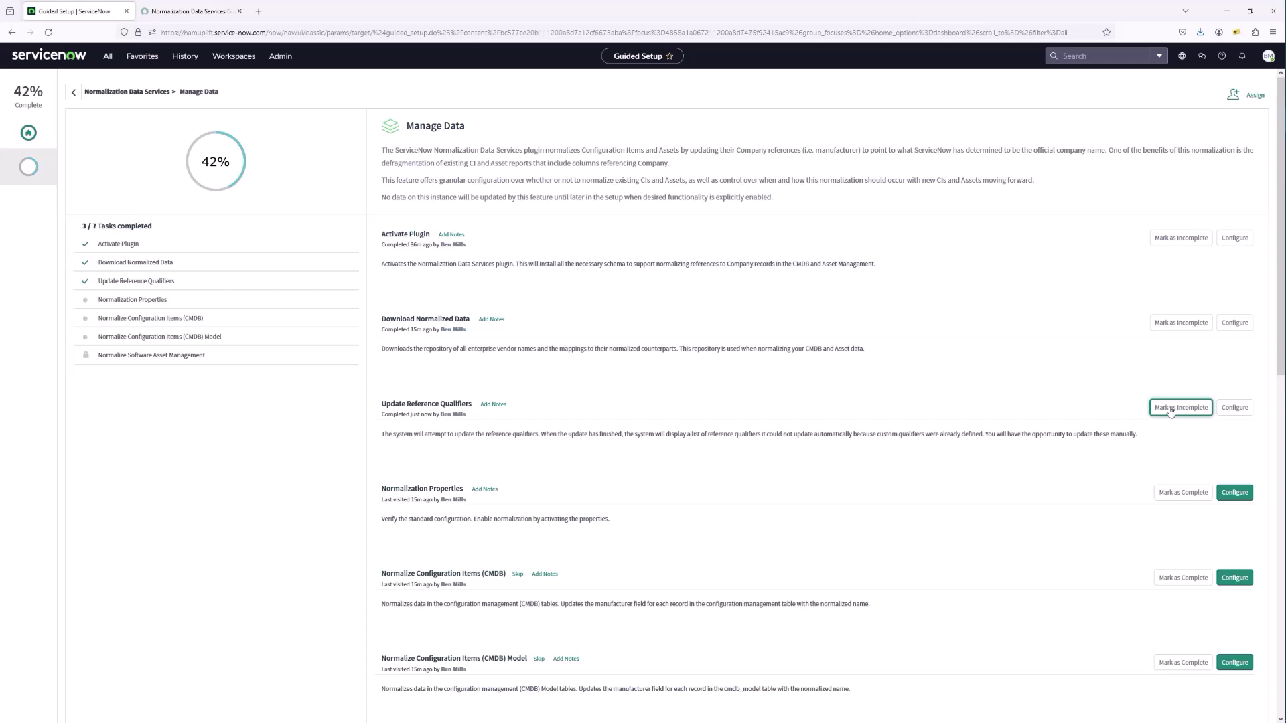
pyautogui.click(1234, 498)
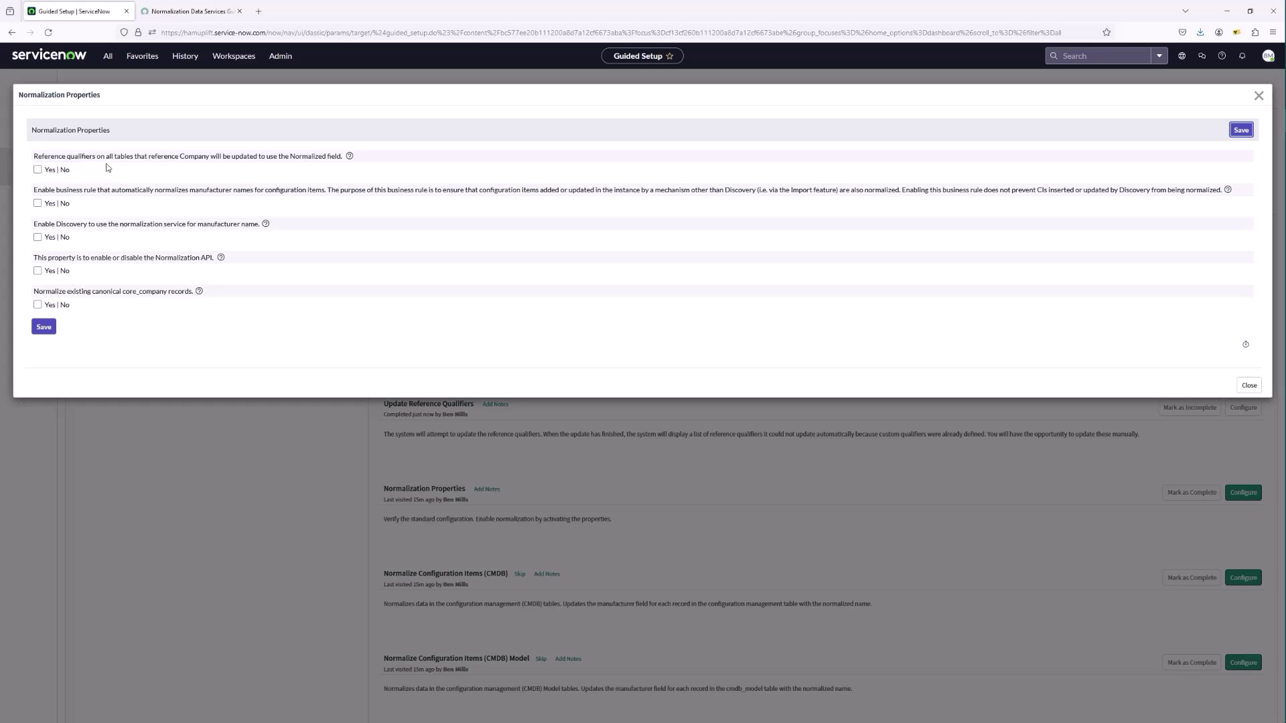
# - Set all five normalization properties to Yes, including the Normalization API and Discovery usage, and save
pyautogui.click(37, 170)
pyautogui.click(38, 203)
pyautogui.click(37, 237)
pyautogui.click(41, 272)
pyautogui.click(38, 306)
pyautogui.click(43, 327)
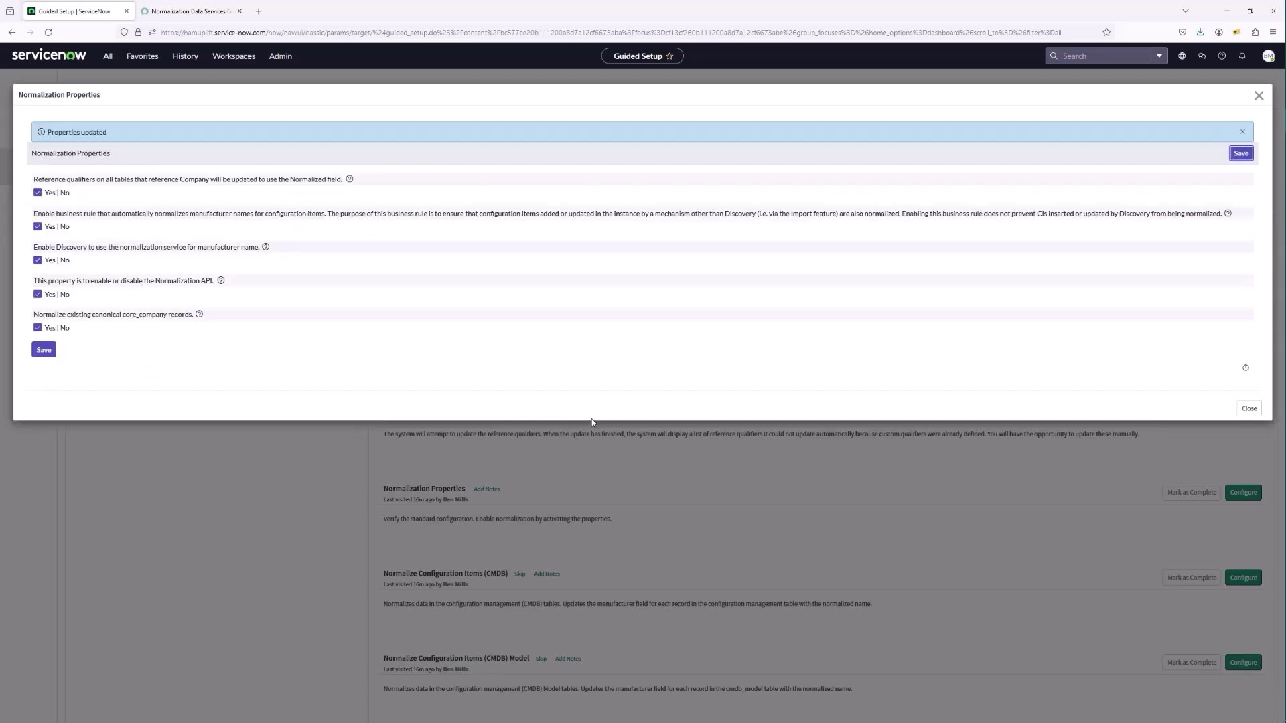
pyautogui.click(1247, 410)
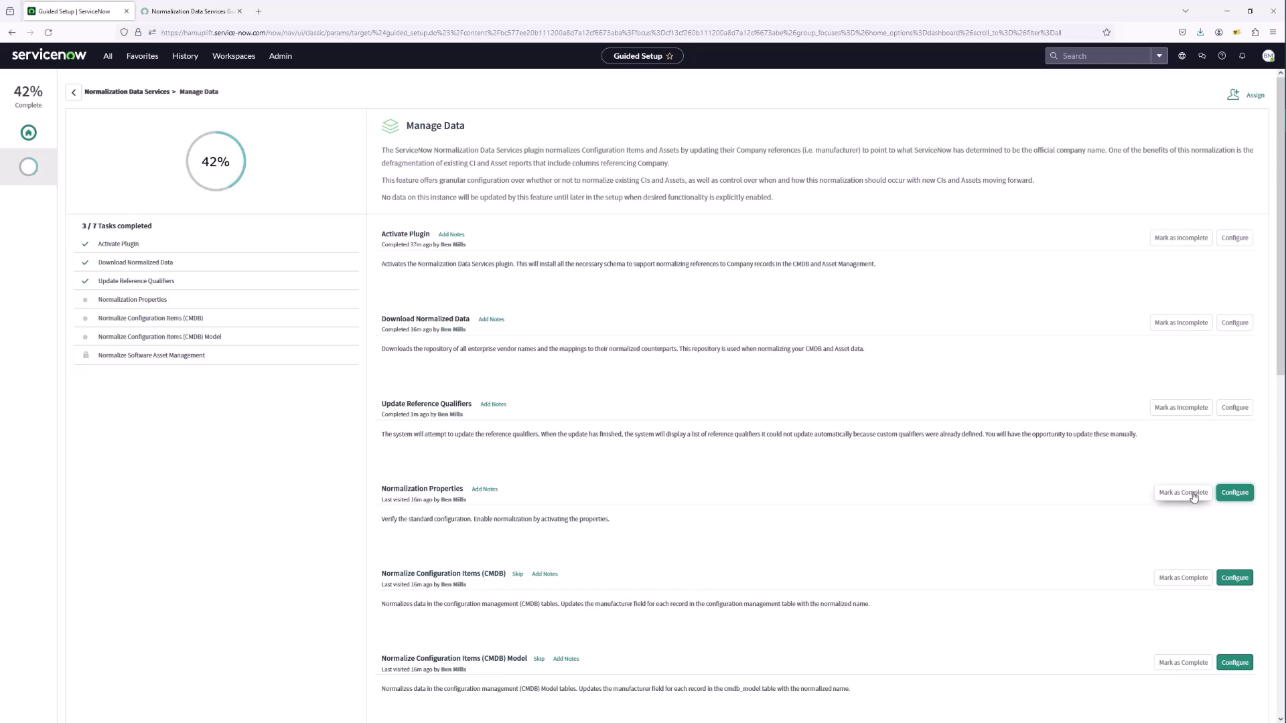
# - Complete Normalization Properties, then run and complete the Normalize Configuration Items (CMDB) update
pyautogui.click(1192, 494)
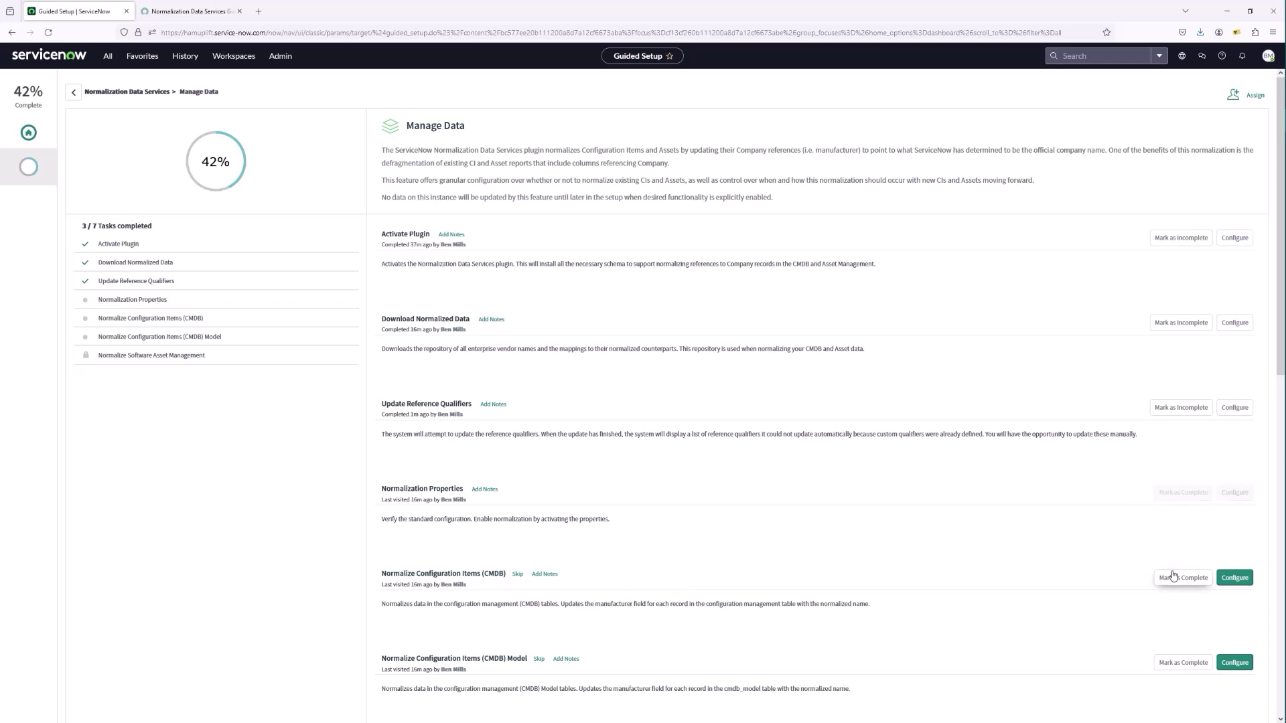
pyautogui.scroll(-2, 1173, 576)
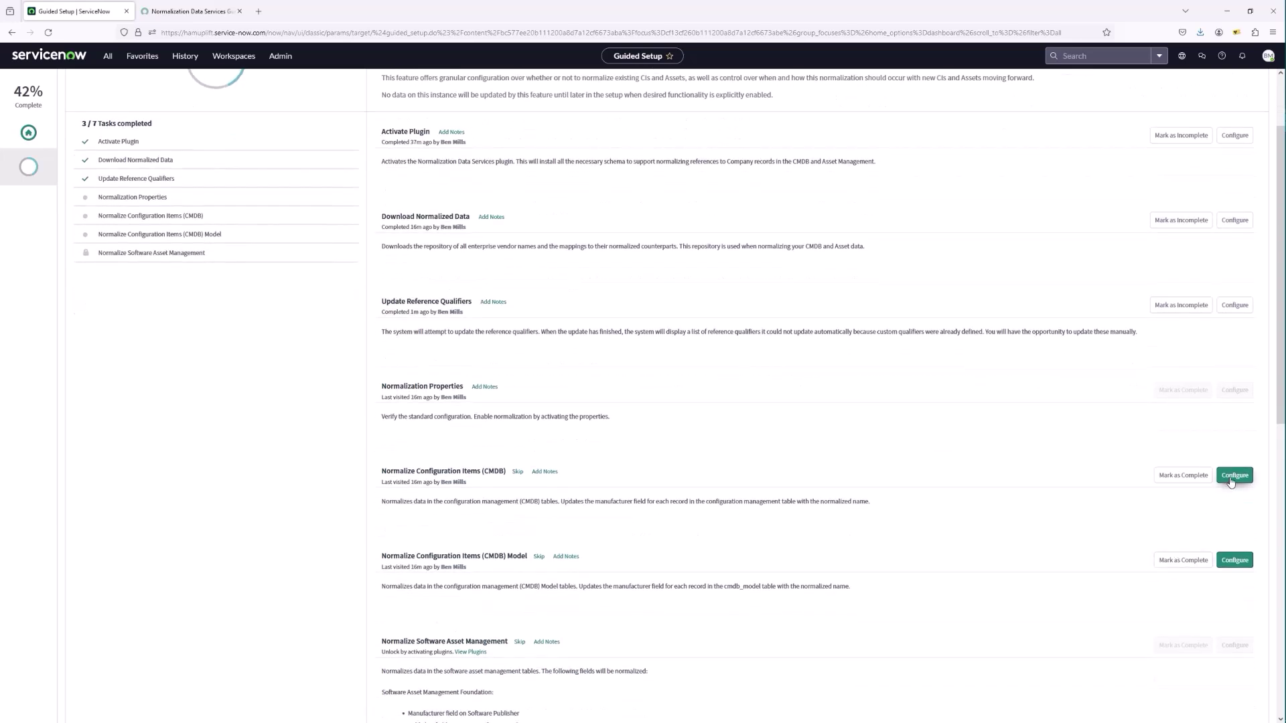
pyautogui.click(1236, 479)
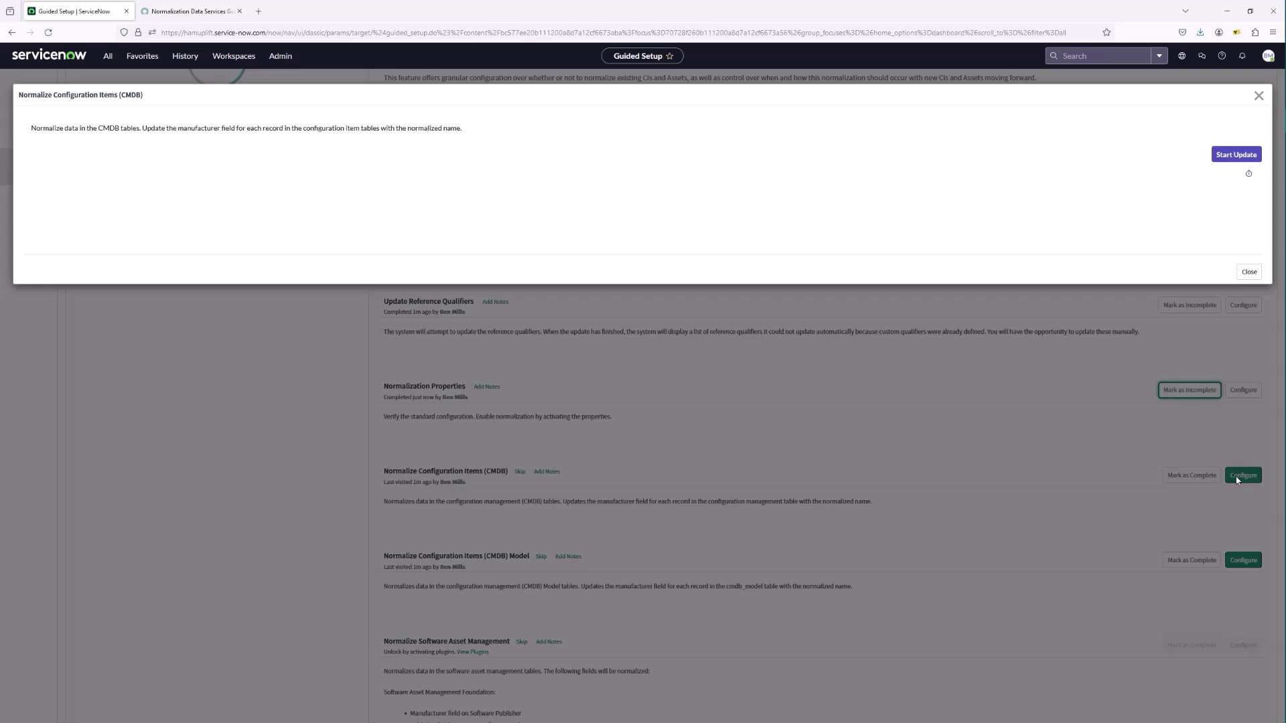
pyautogui.click(1225, 157)
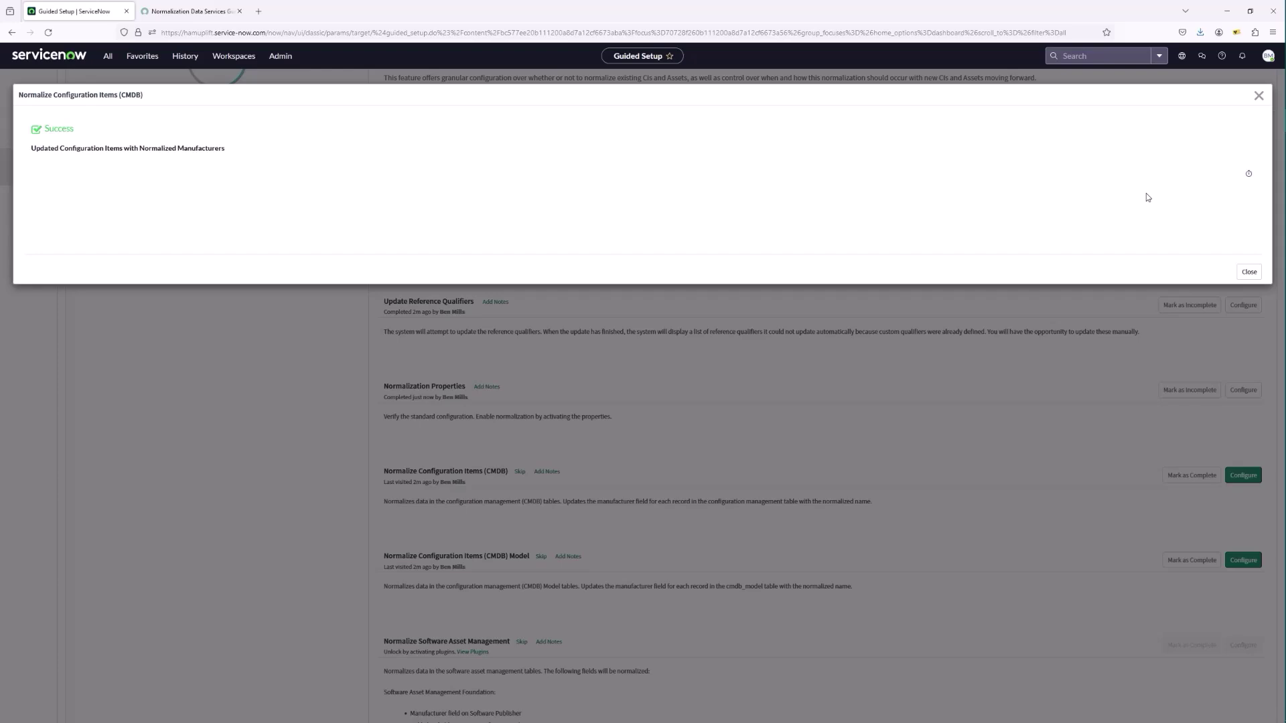
pyautogui.click(1249, 273)
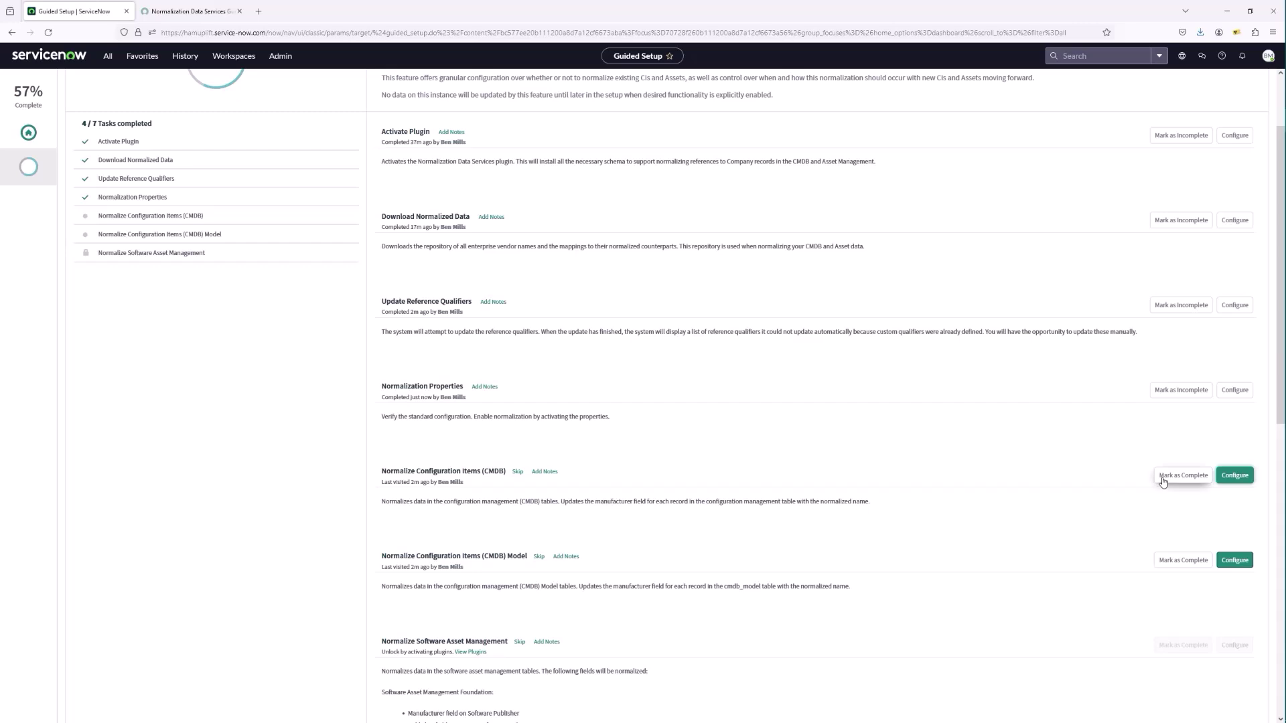
pyautogui.click(1163, 477)
# - Run the CMDB Model update so Product Models get Normalized Manufacturers
pyautogui.scroll(-3, 1077, 502)
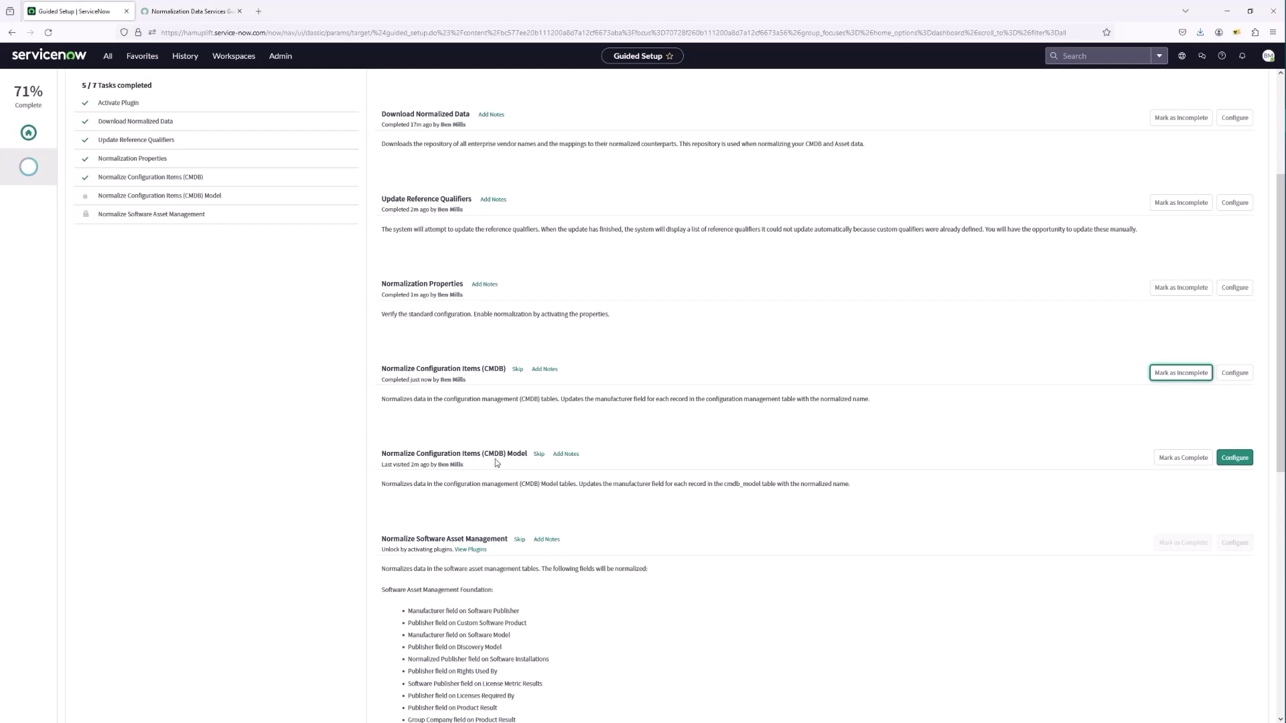
pyautogui.click(1239, 460)
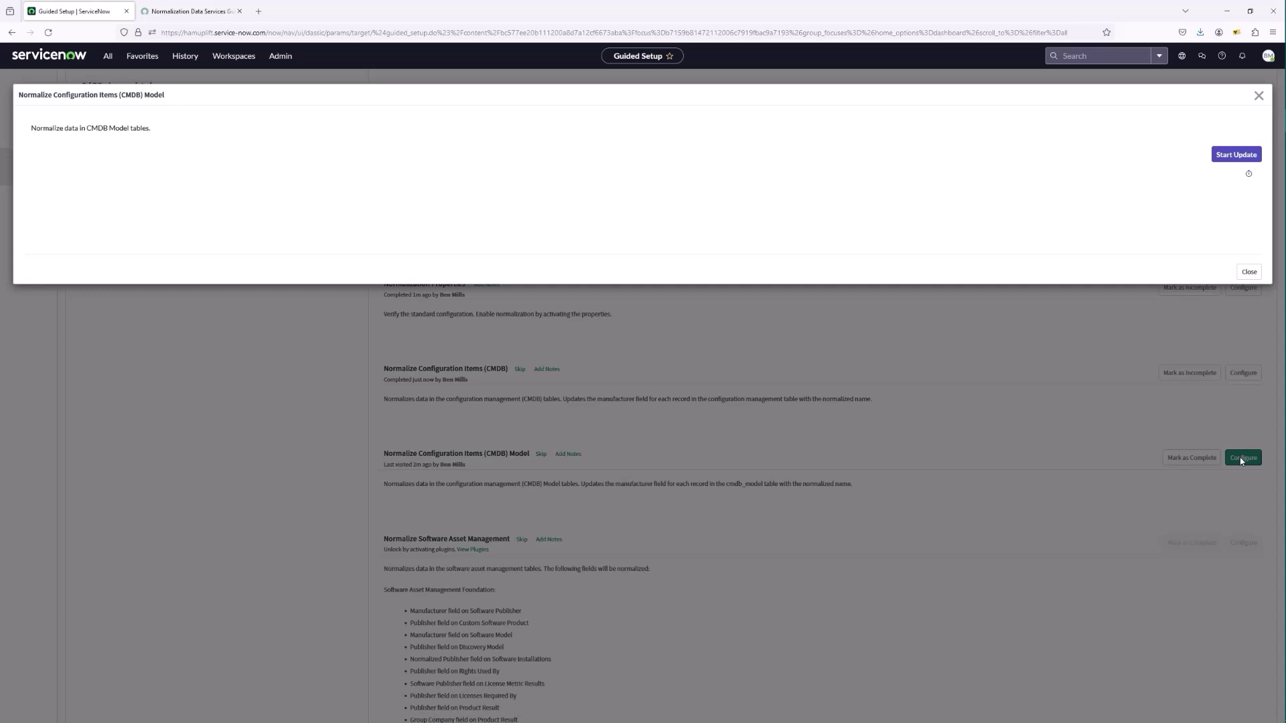
pyautogui.click(1239, 158)
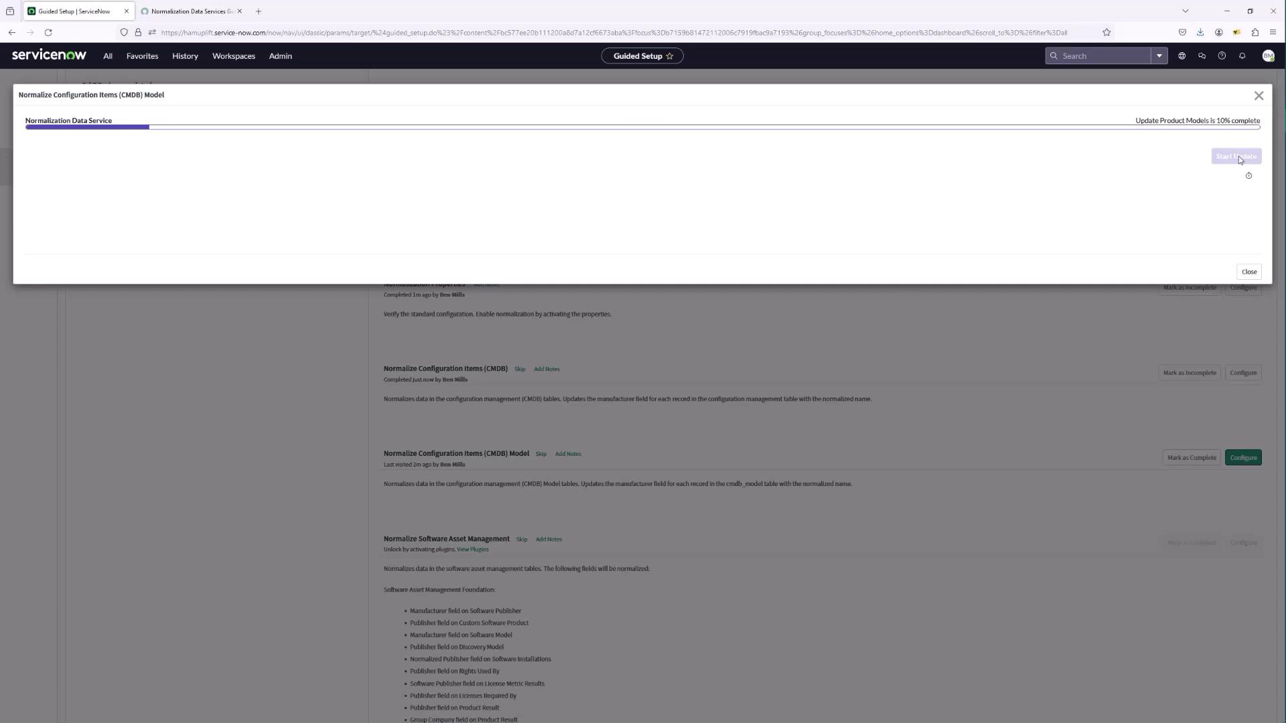
pyautogui.click(1248, 273)
pyautogui.scroll(-3, 1025, 476)
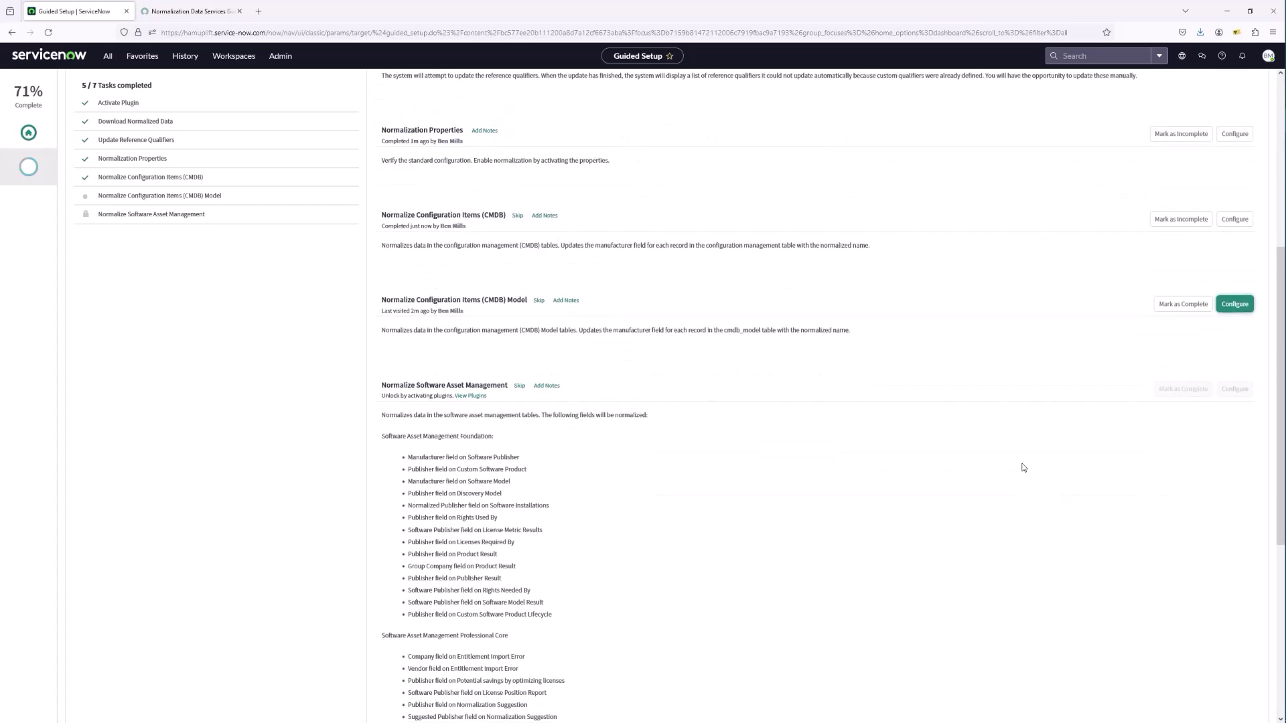
# - Mark the CMDB Model task complete, raising the guided setup to 85% (6 of 7 tasks)
pyautogui.scroll(-1, 1024, 468)
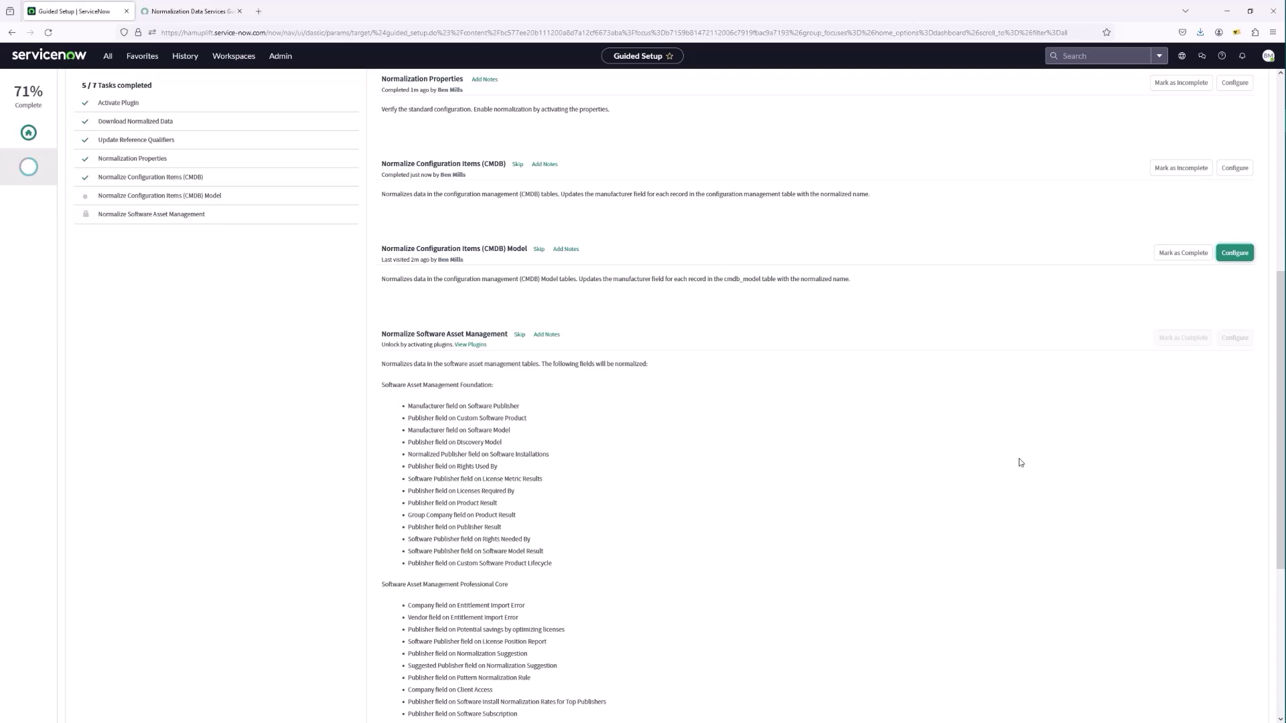
pyautogui.click(1175, 254)
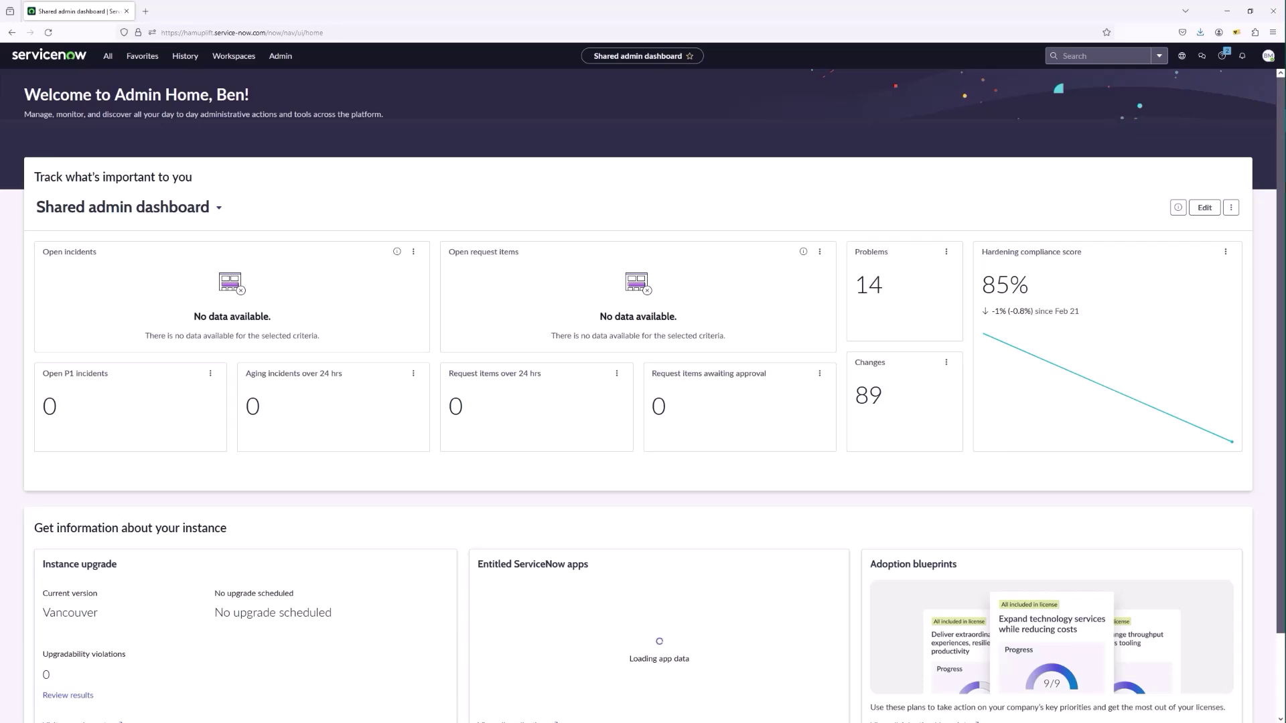
# - Filter the All menu by 'norm' and open Normalized Company Names, showing 8,426 records
pyautogui.click(109, 62)
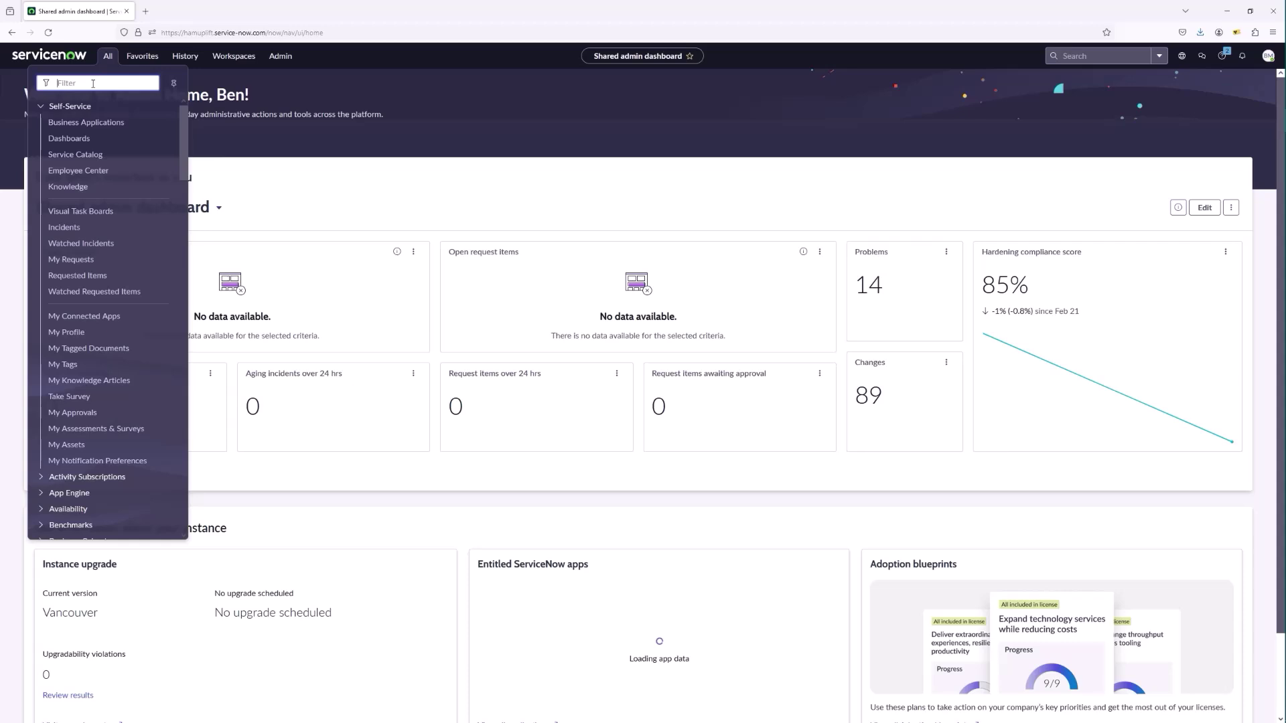
pyautogui.write('norm')
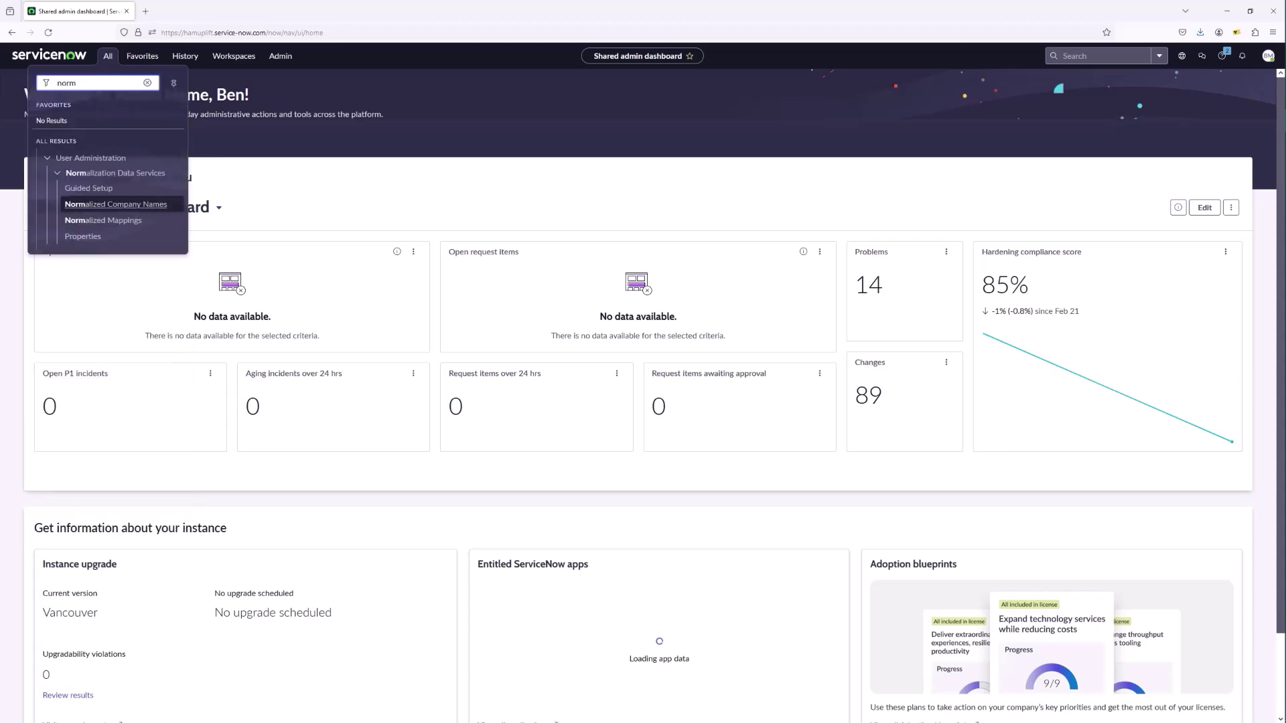
pyautogui.click(91, 205)
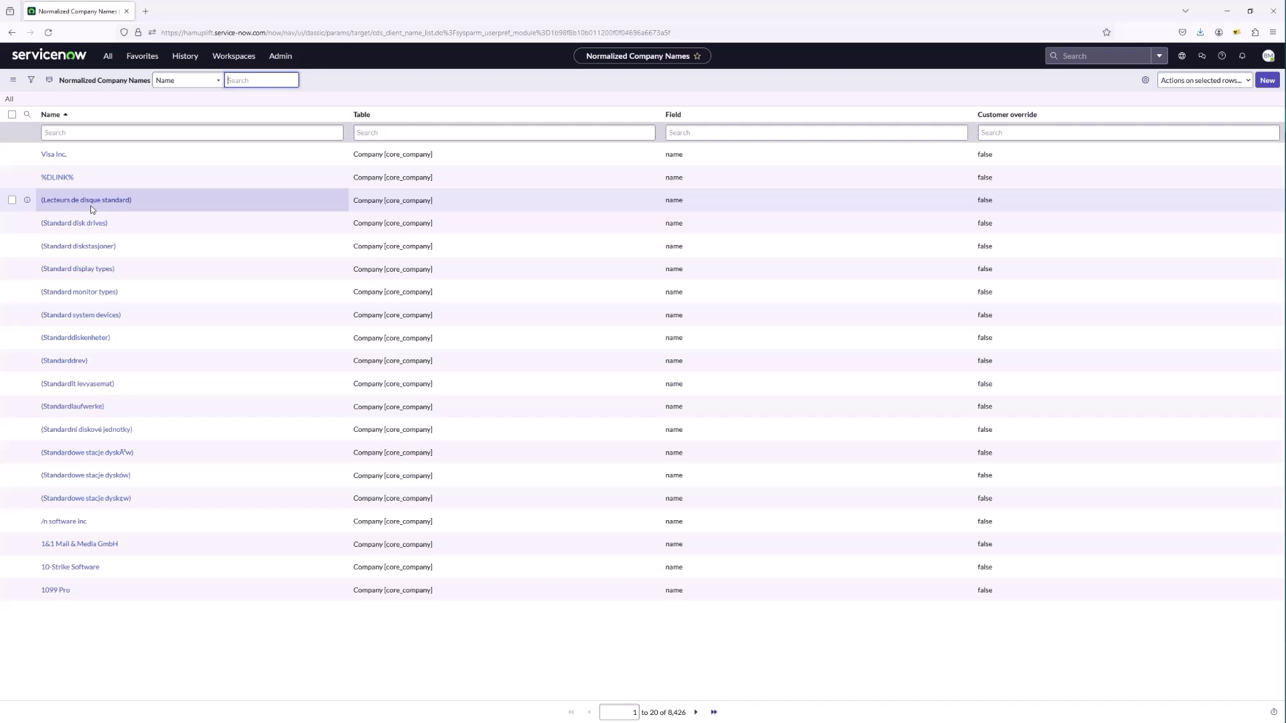
# - Filter the Name column by '*microsoft', correcting the '*mirco' typo, and open the Microsoft record
pyautogui.click(182, 132)
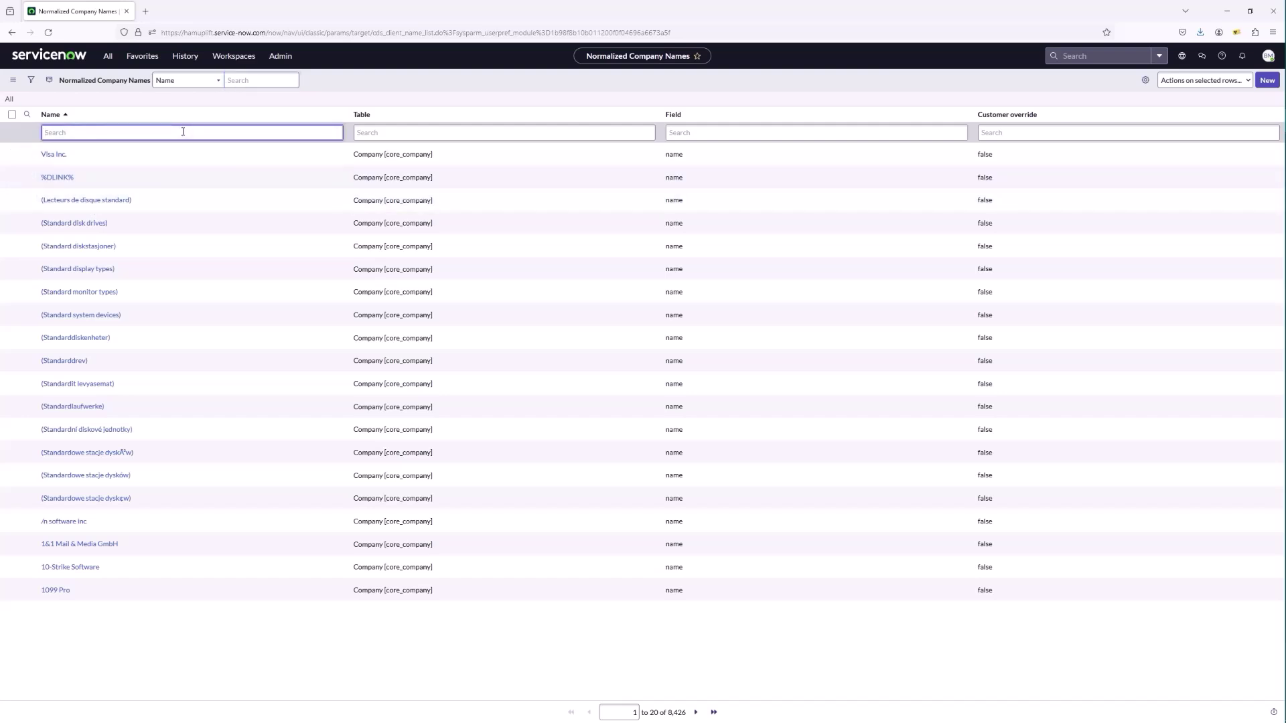
pyautogui.write('*mircosoft')
pyautogui.press('Return')
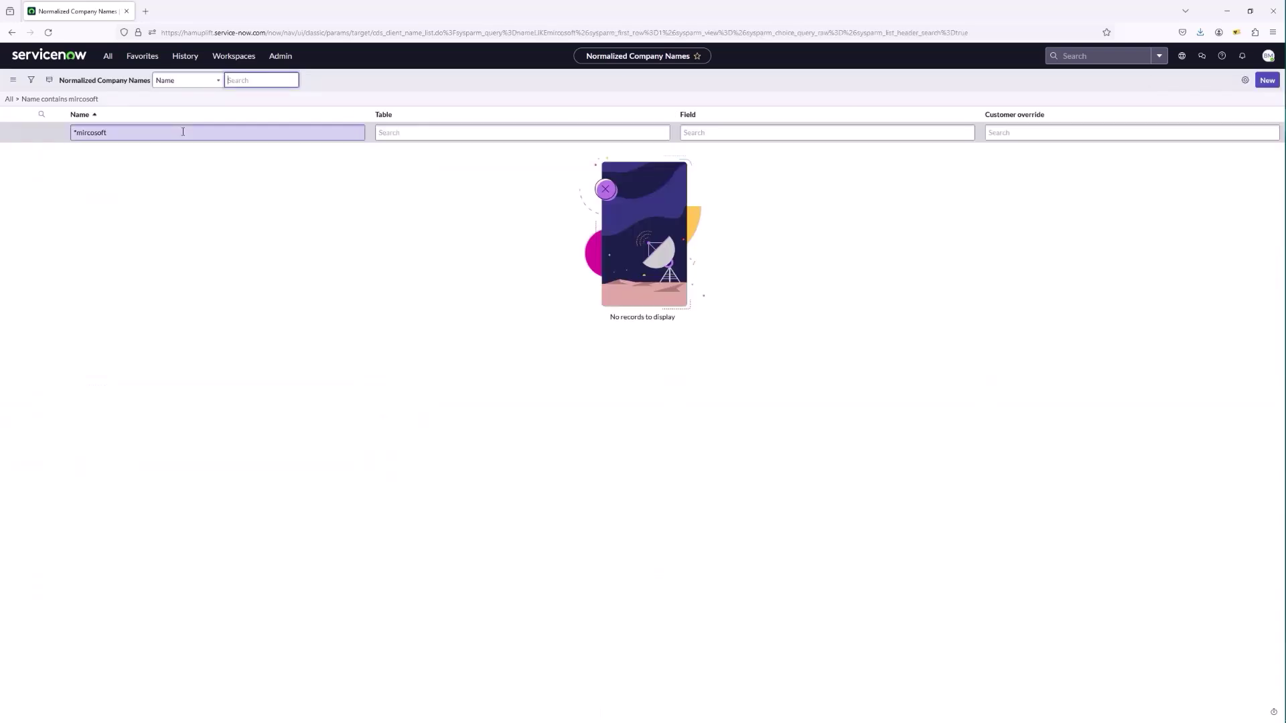
pyautogui.click(131, 138)
pyautogui.hotkey('ctrl', 'a')
pyautogui.write('*mi')
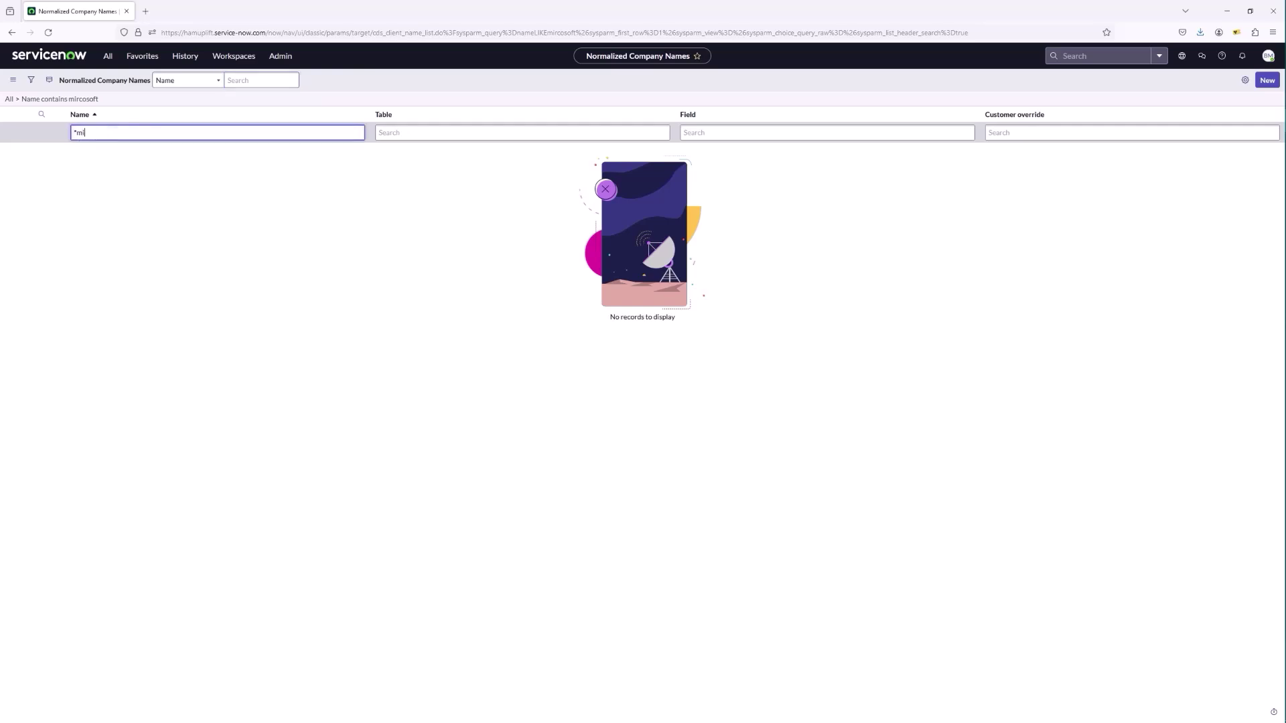
pyautogui.write('crosoft')
pyautogui.press('Return')
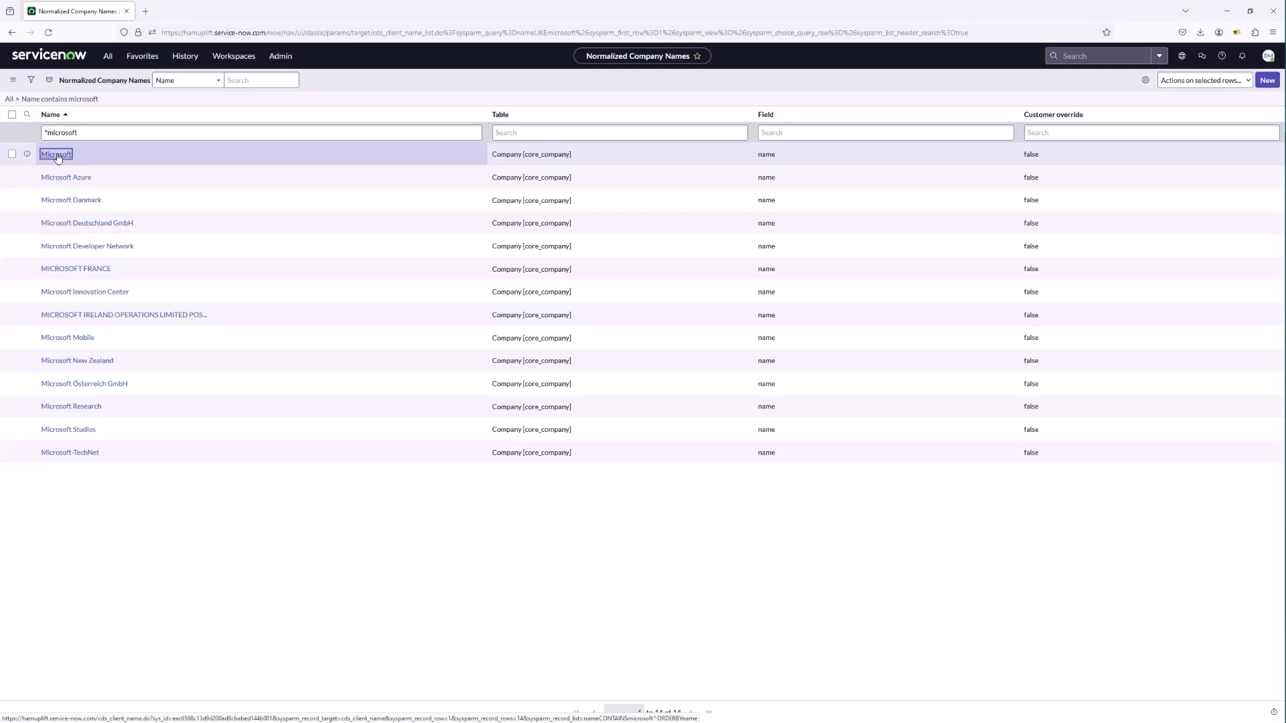
pyautogui.click(56, 155)
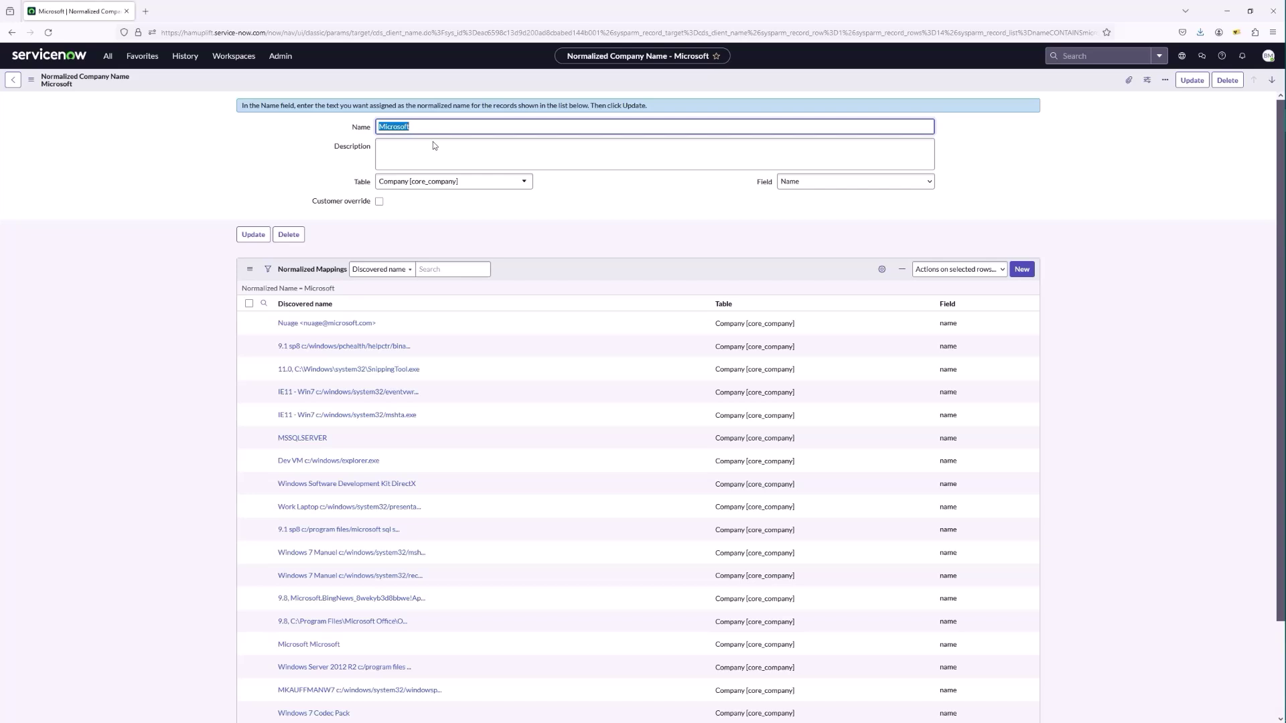
# - Open Normalized Mappings from the 'norm'-filtered All menu, listing 94,902 discovered company names
pyautogui.click(108, 56)
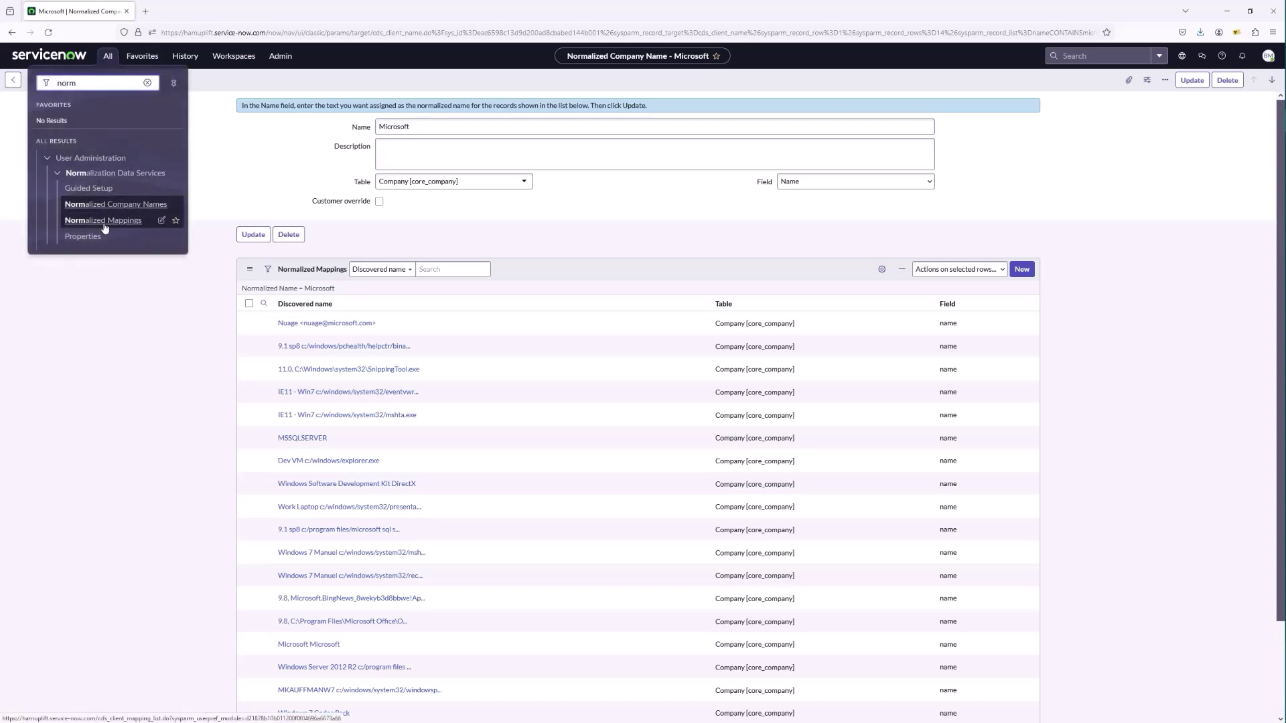
pyautogui.click(106, 221)
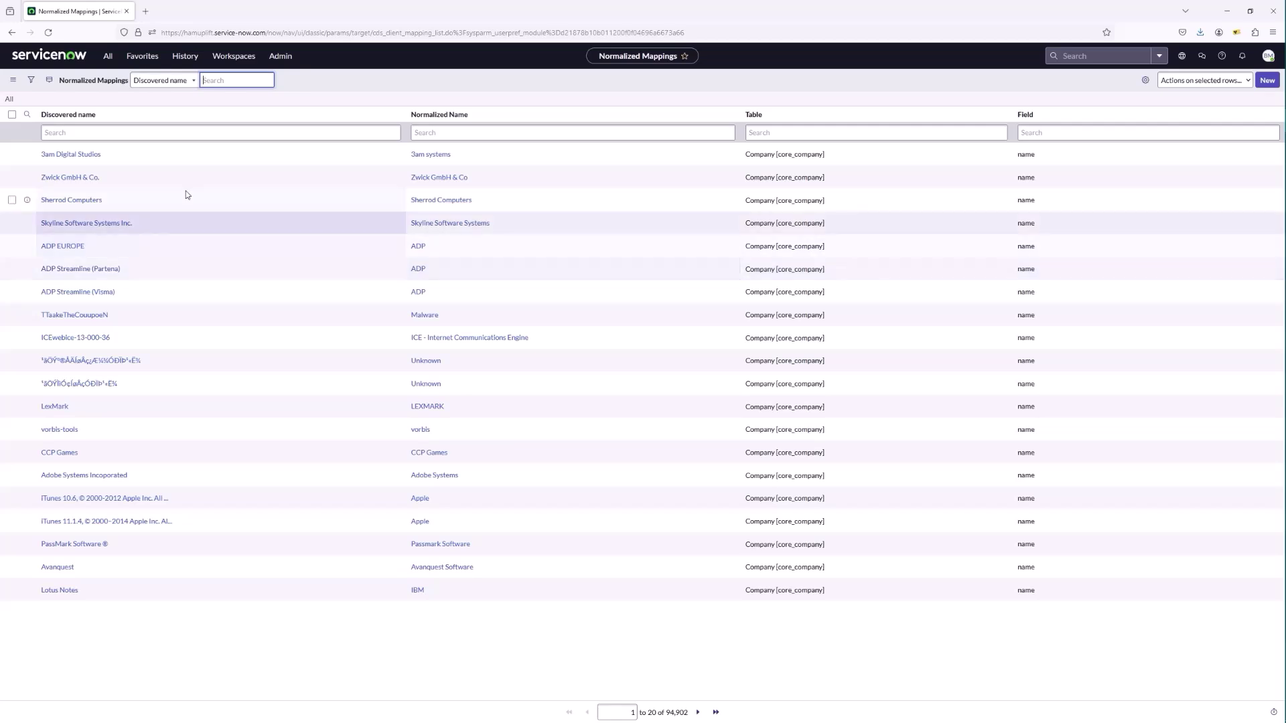
# - Enter core_company.list in the All menu to show the 209 Companies with their Normalized flags
pyautogui.click(107, 55)
pyautogui.write('norm')
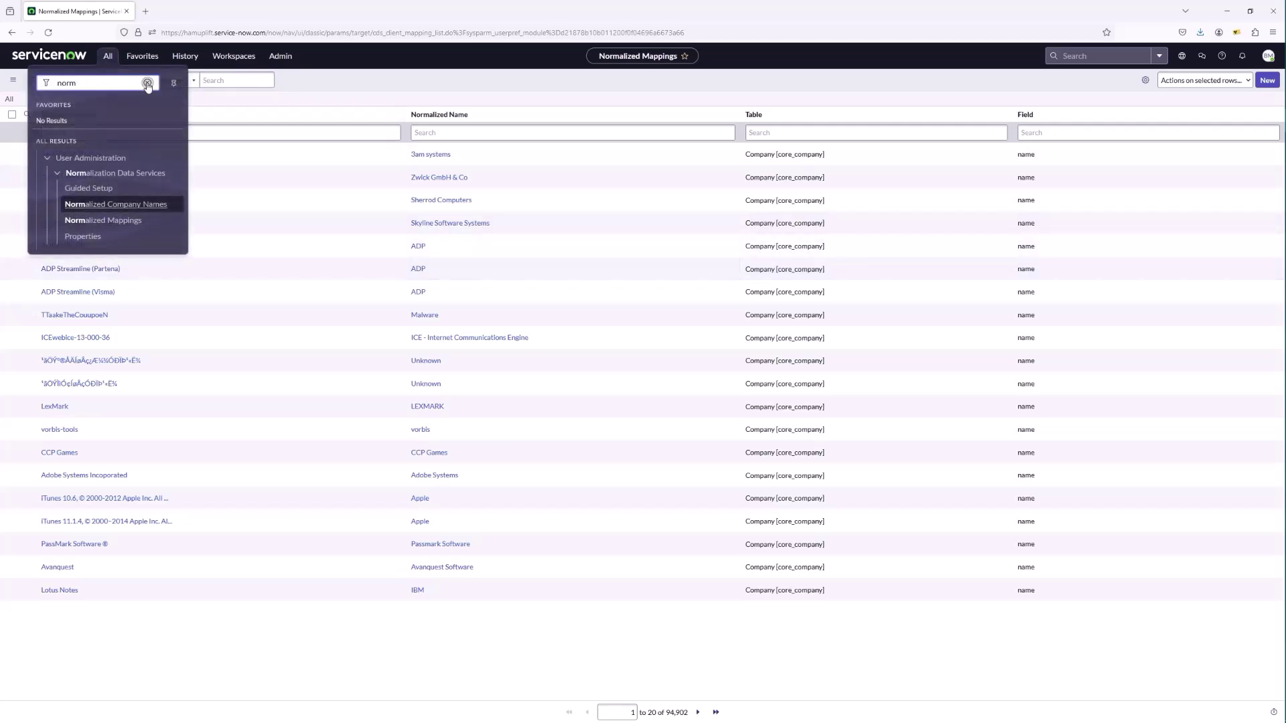
pyautogui.press('BackSpace')
pyautogui.press('BackSpace')
pyautogui.press('BackSpace')
pyautogui.press('BackSpace')
pyautogui.write('cor')
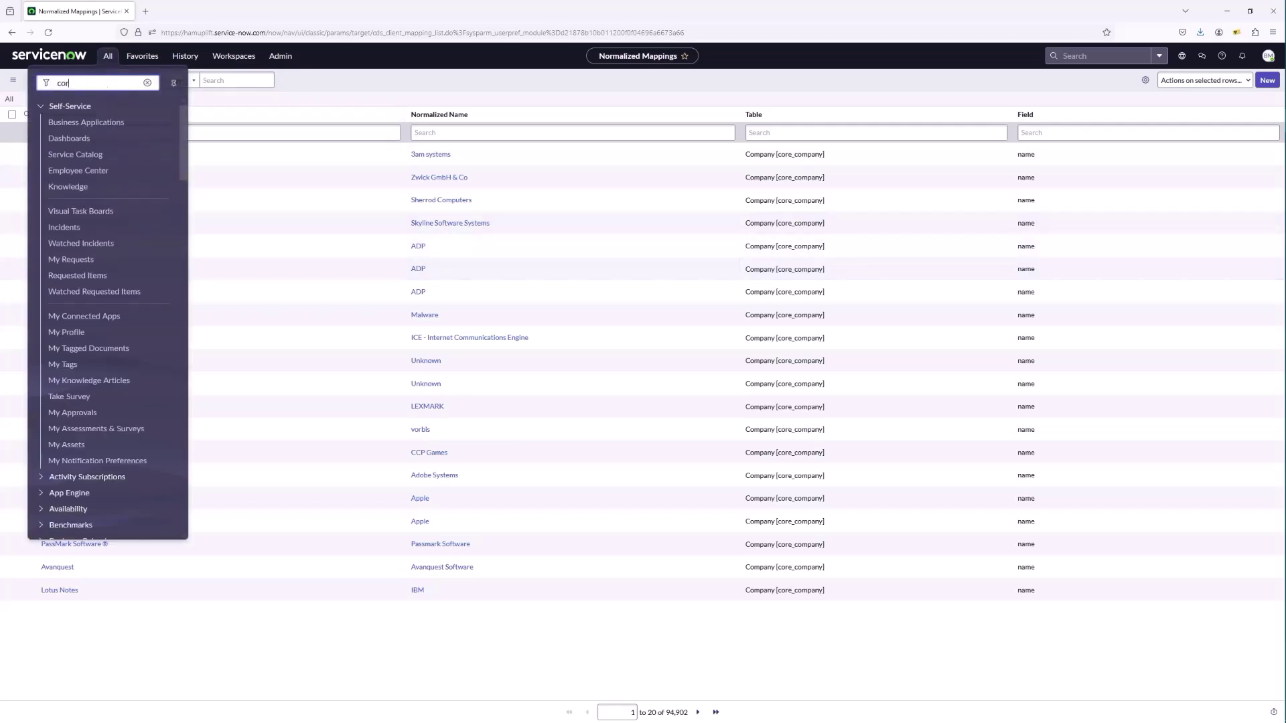
pyautogui.write('e_compan')
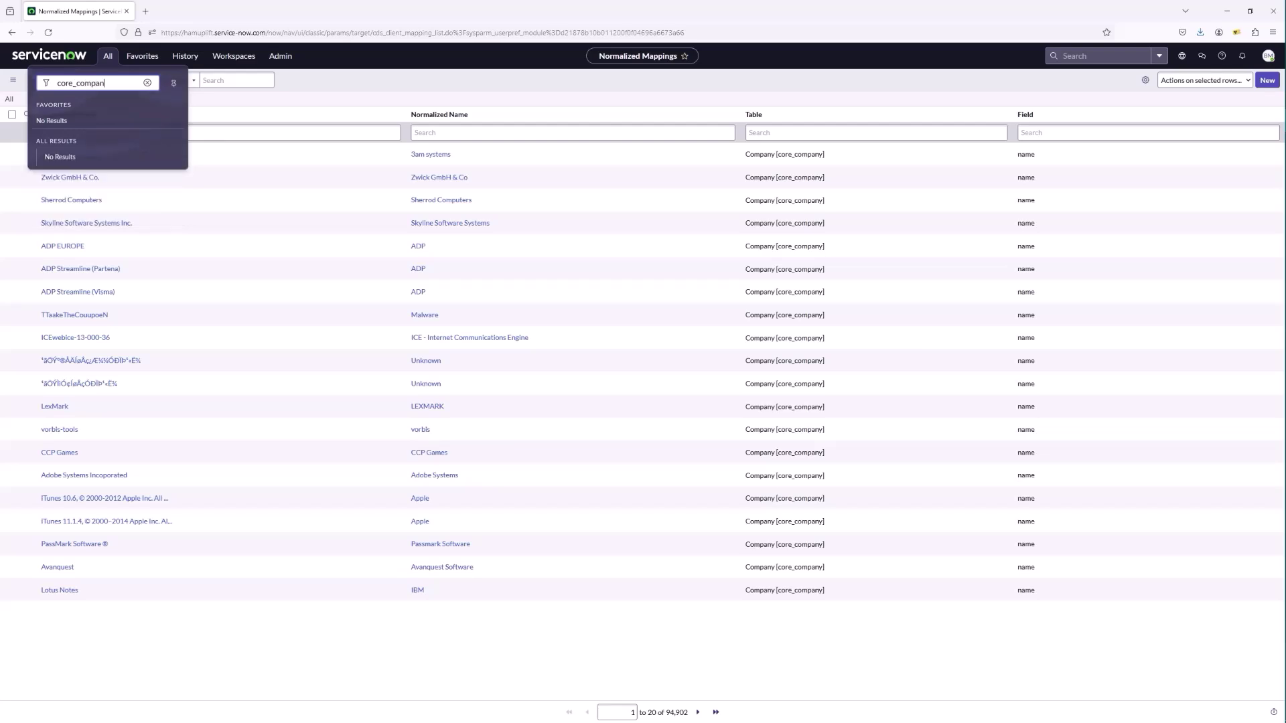
pyautogui.write('y.list')
pyautogui.press('Return')
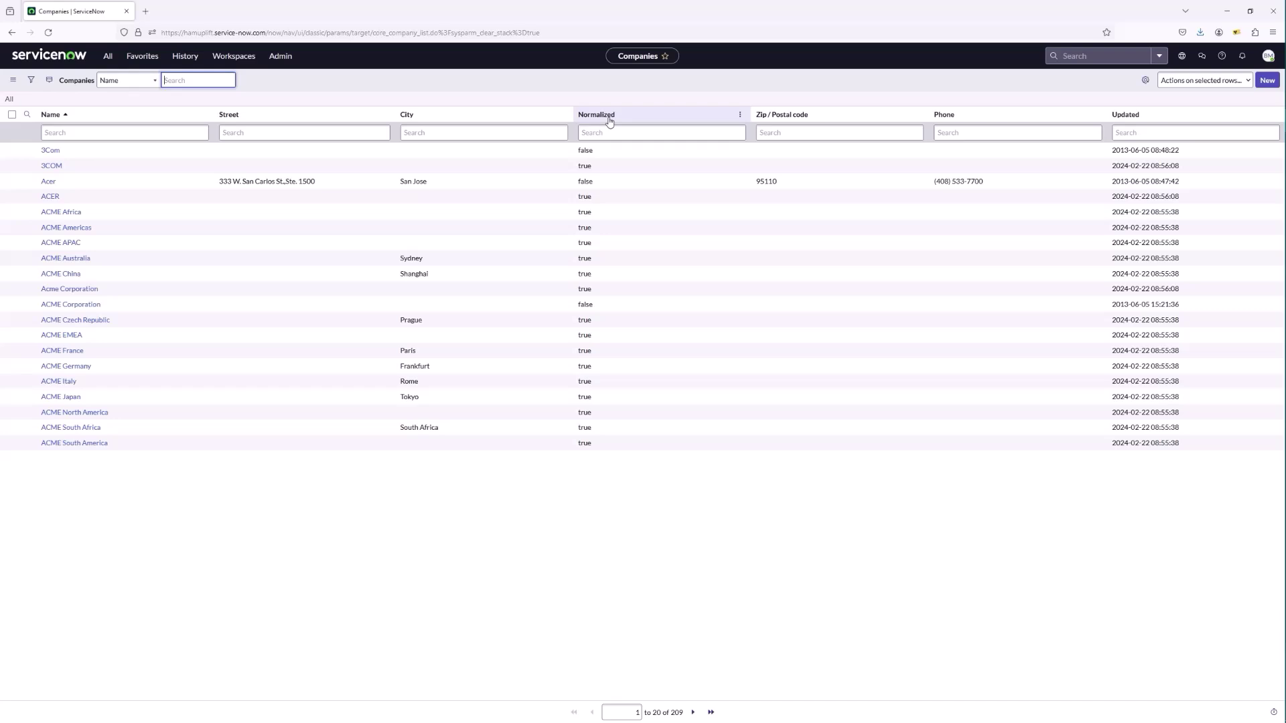
# - Advance the Companies list three pages to records 61–80 of 209, Brother through Cyberlink
pyautogui.click(693, 712)
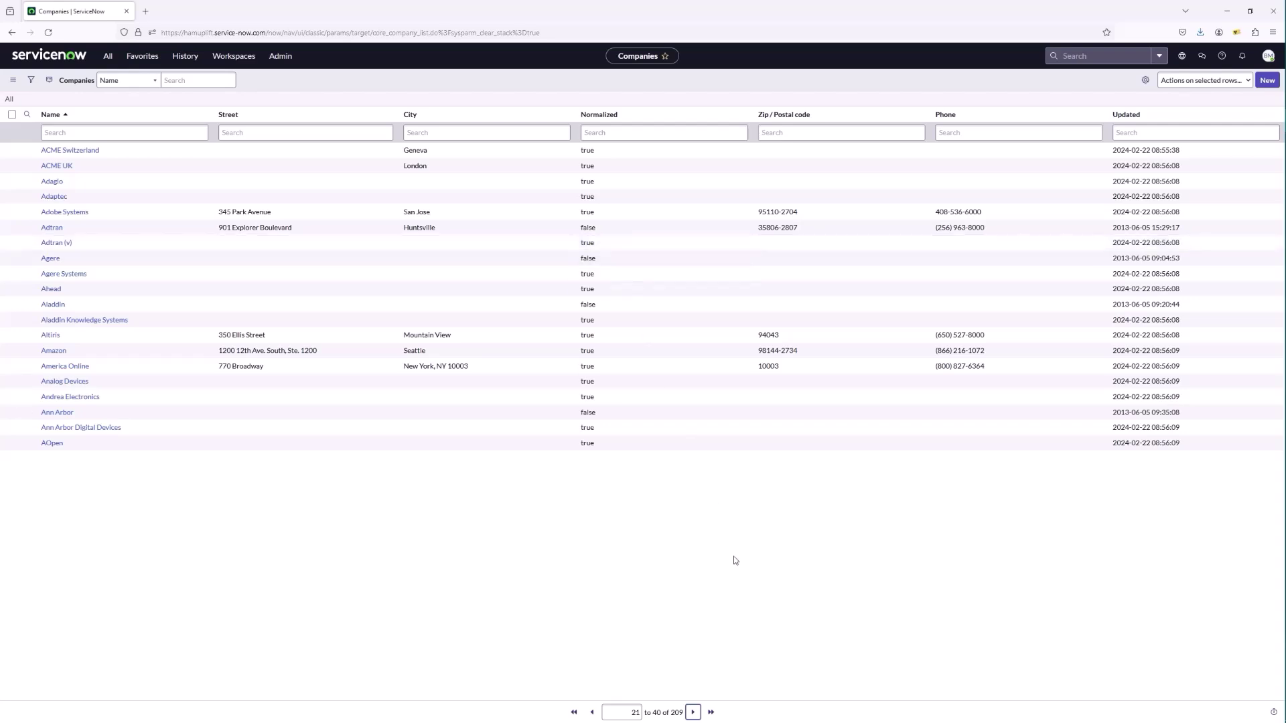
pyautogui.click(693, 713)
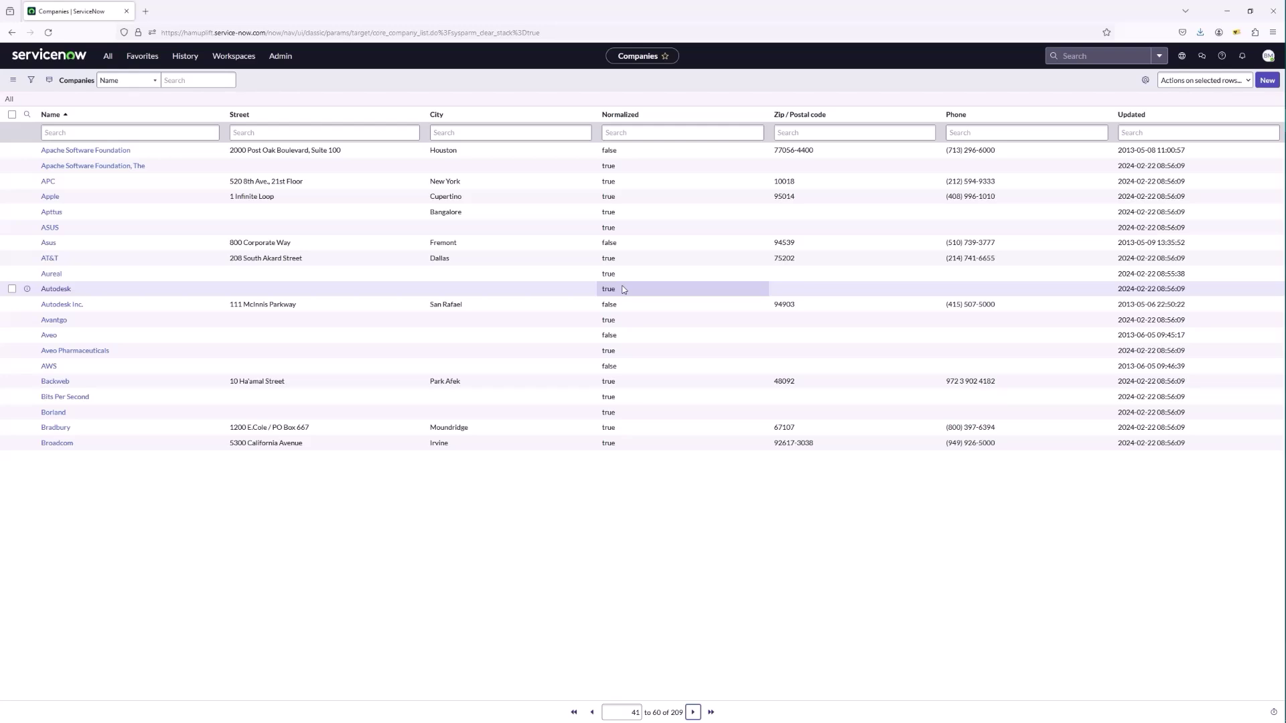
pyautogui.click(693, 712)
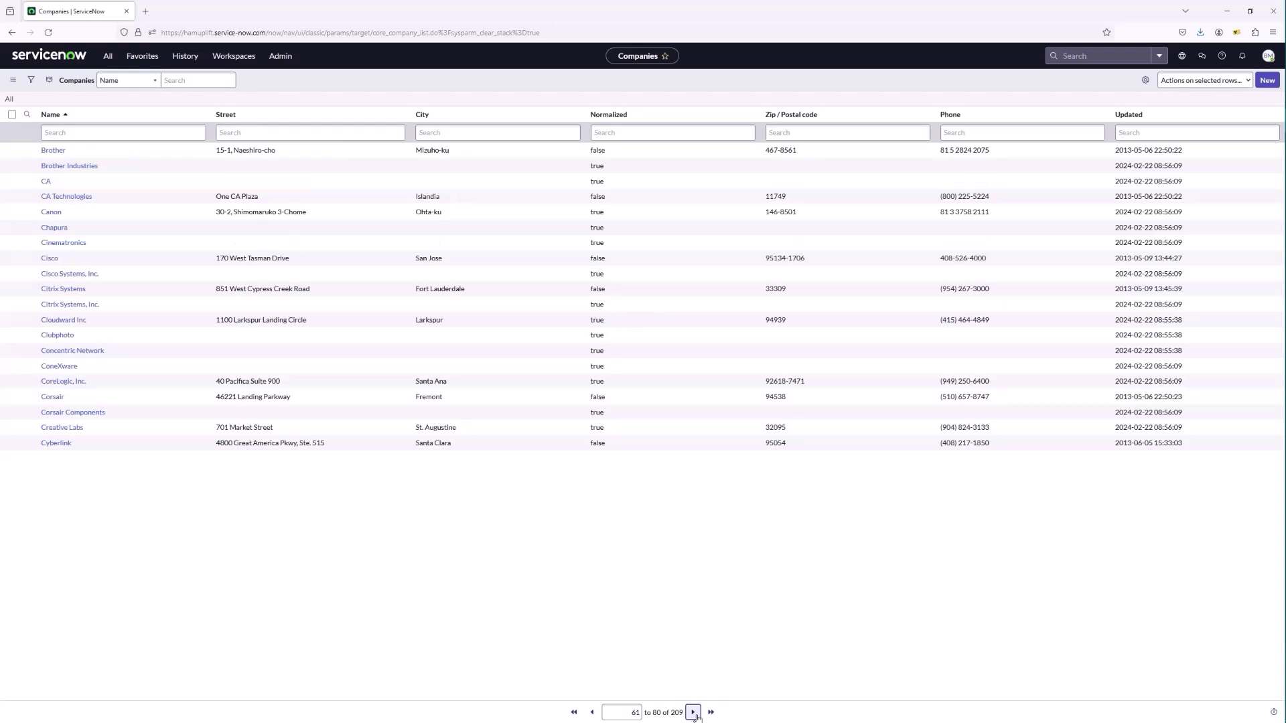